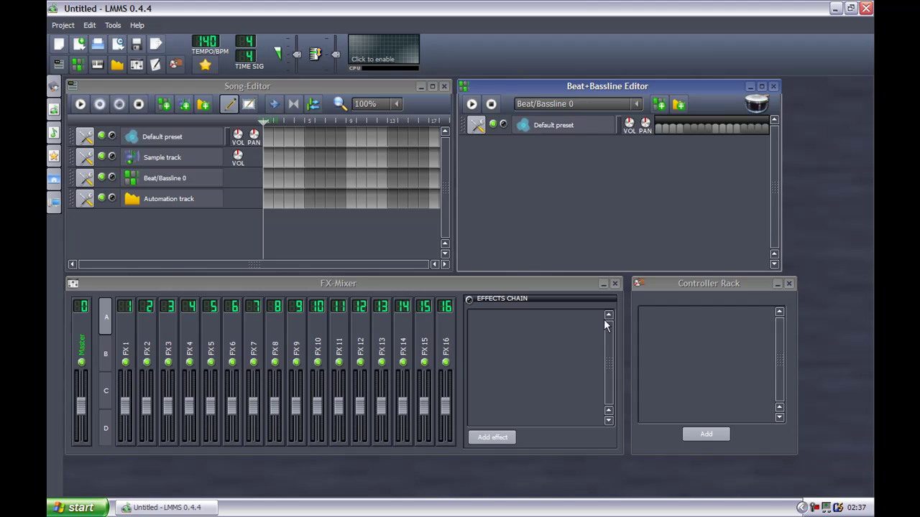
- Rearrange the workspace by bringing the FX-Mixer forward and moving it slightly lower, clear of the Song-Editor
{"action": "left_click", "coordinate": [736, 82]}
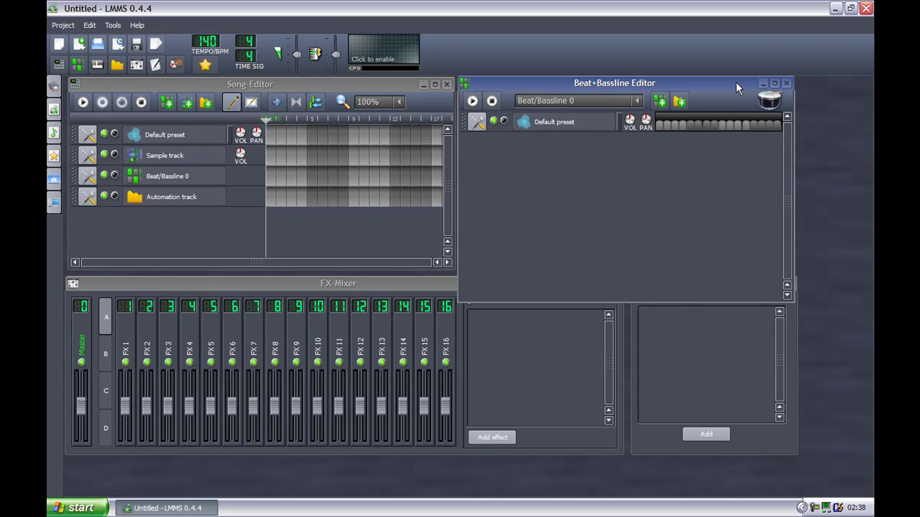
{"action": "left_click", "coordinate": [678, 394]}
{"action": "left_click", "coordinate": [611, 384]}
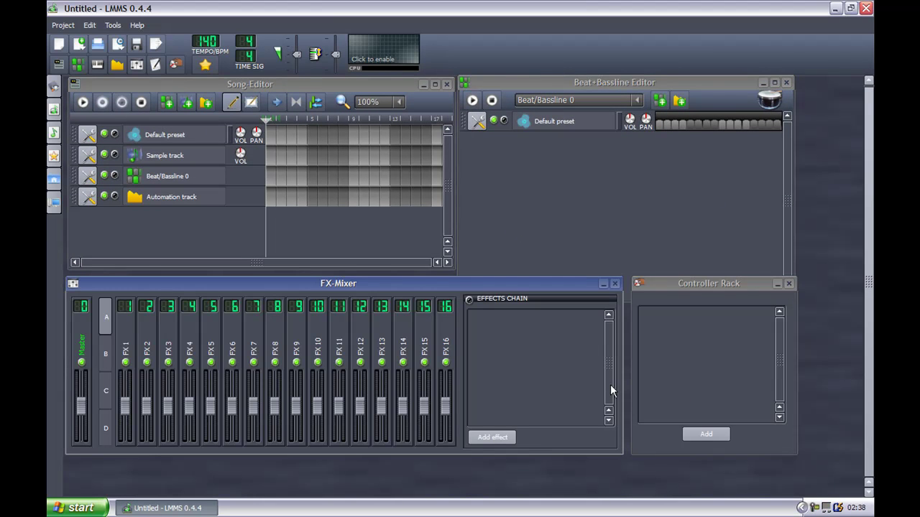
{"action": "left_click_drag", "start_coordinate": [489, 288], "coordinate": [495, 307]}
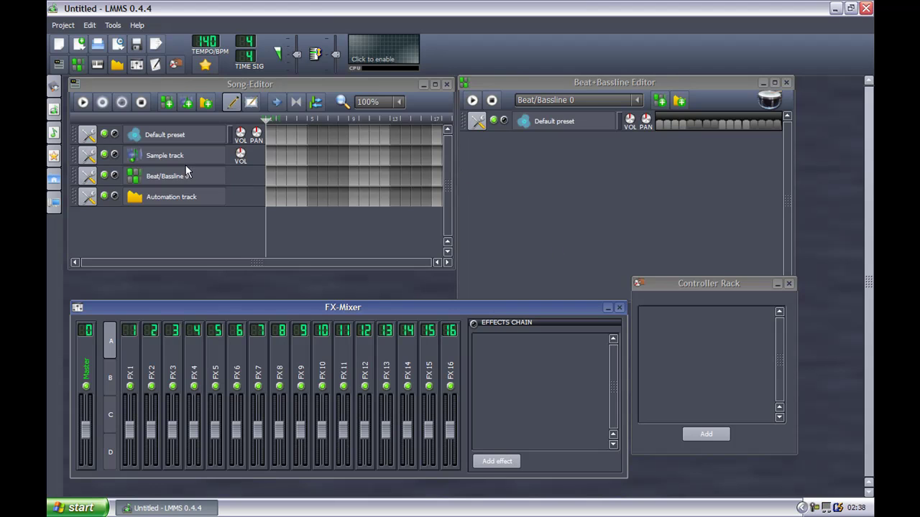
- Remove the Sample track and the Automation track from the Song-Editor
{"action": "left_click", "coordinate": [88, 155]}
{"action": "left_click", "coordinate": [89, 190]}
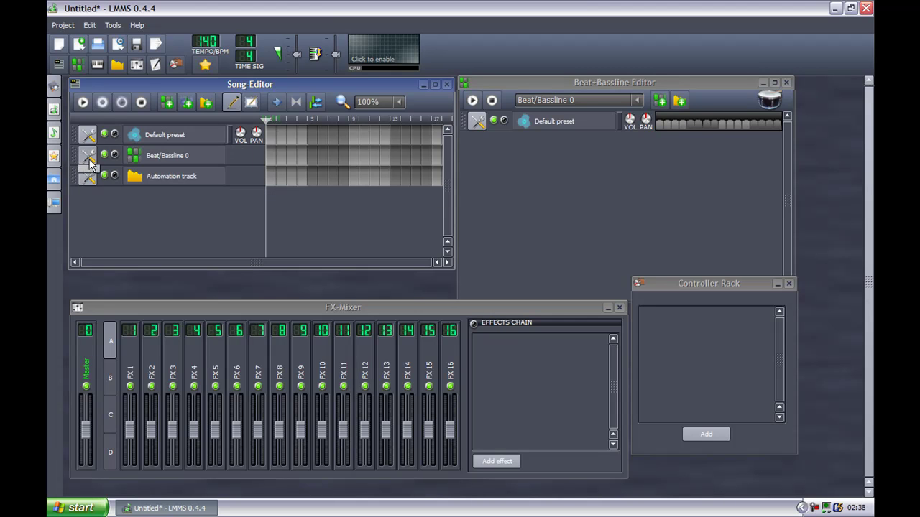
{"action": "left_click", "coordinate": [88, 161]}
{"action": "left_click", "coordinate": [141, 213]}
{"action": "left_click", "coordinate": [88, 179]}
{"action": "left_click", "coordinate": [104, 214]}
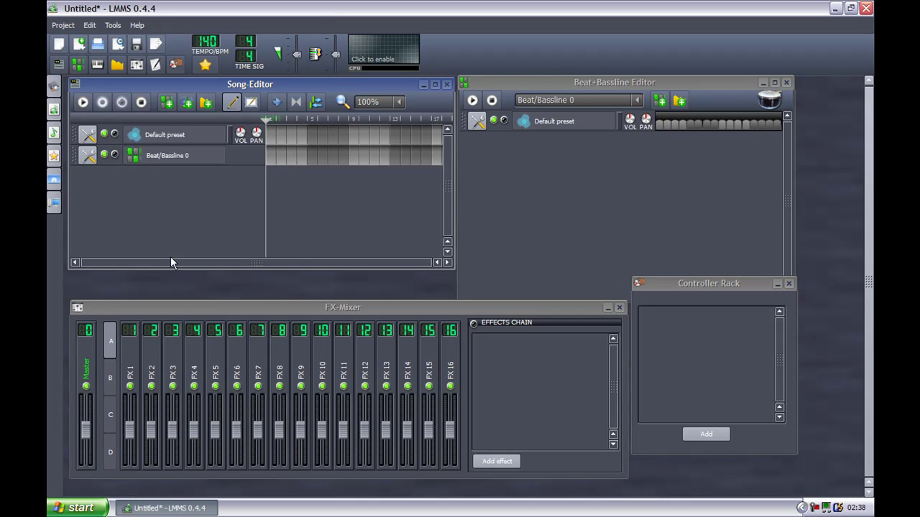
- Remove the Default preset track from the Beat+Bassline Editor
{"action": "double_click", "coordinate": [672, 124]}
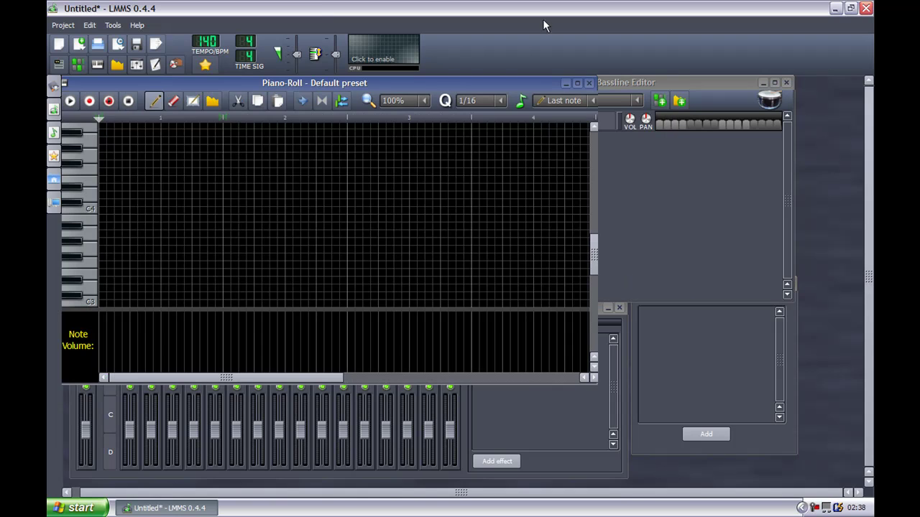
{"action": "left_click", "coordinate": [588, 83]}
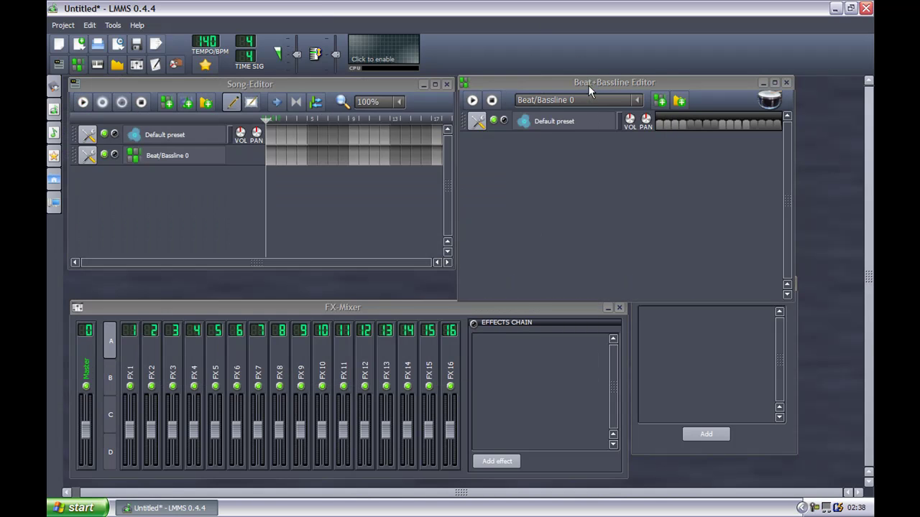
{"action": "left_click", "coordinate": [471, 124]}
{"action": "left_click", "coordinate": [475, 159]}
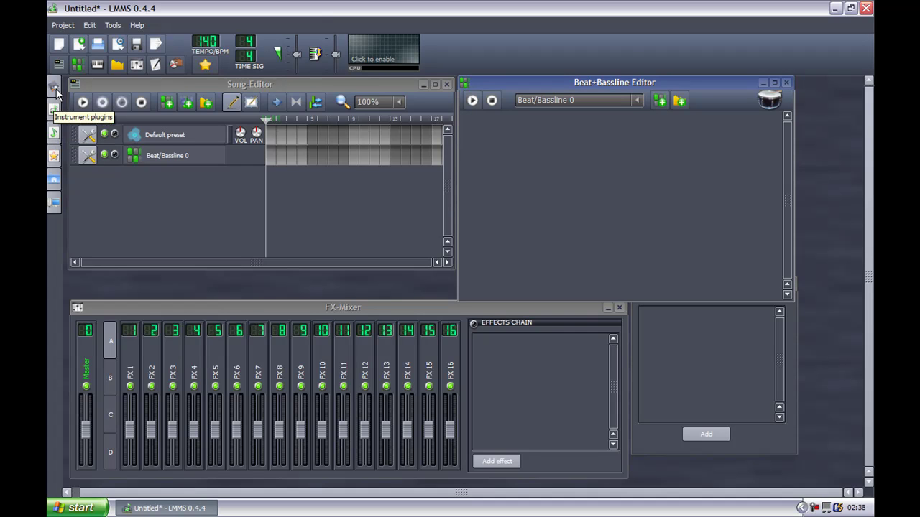
- Show My samples and expand the basses folder
{"action": "left_click", "coordinate": [54, 138]}
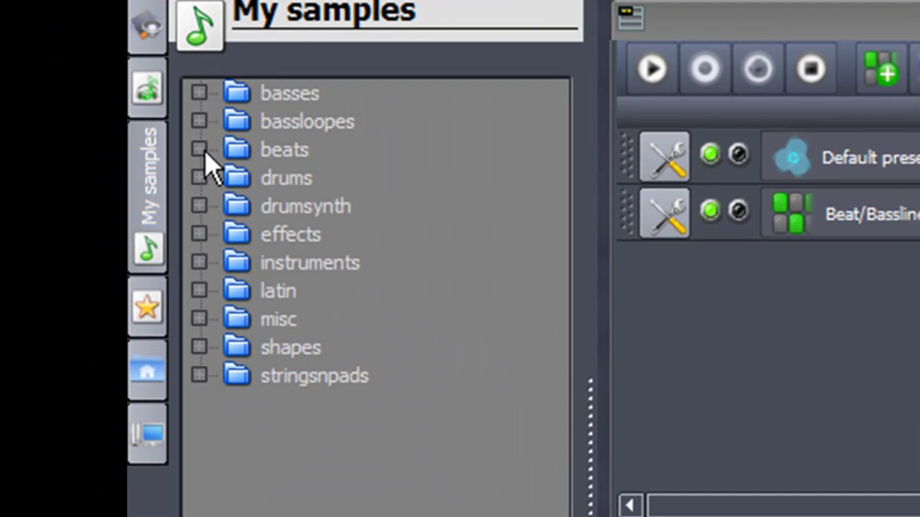
{"action": "left_click", "coordinate": [73, 133]}
{"action": "left_click", "coordinate": [201, 149]}
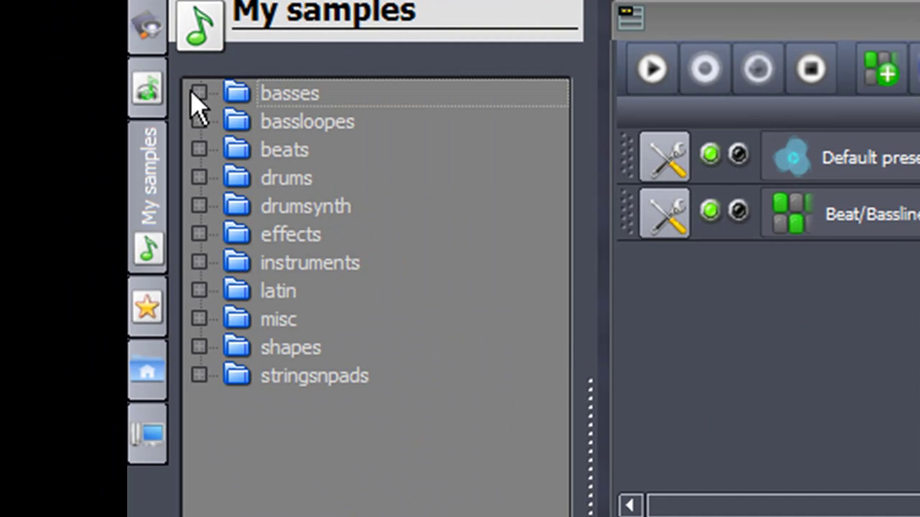
{"action": "left_click", "coordinate": [199, 93]}
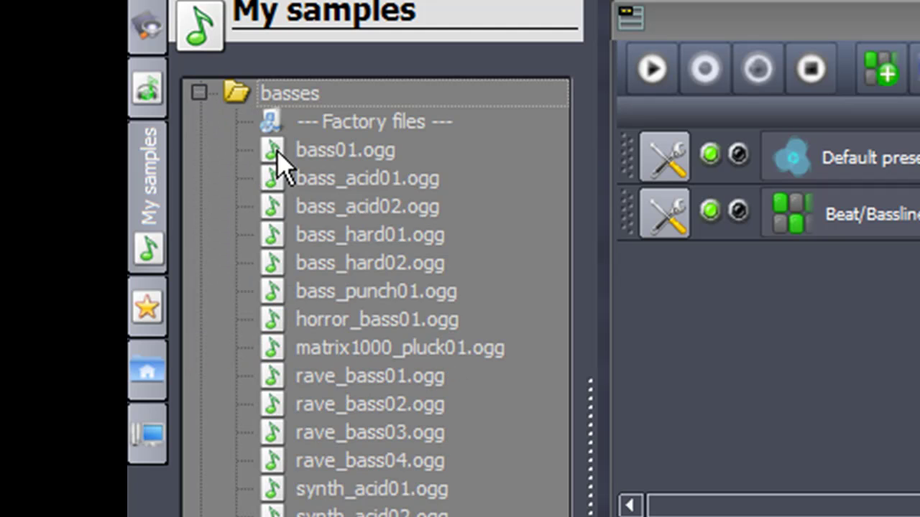
- Audition several bass samples and add bass01.ogg as a track in the Beat+Bassline Editor
{"action": "left_click", "coordinate": [277, 152]}
{"action": "left_click", "coordinate": [280, 179]}
{"action": "left_click", "coordinate": [277, 208]}
{"action": "left_click", "coordinate": [276, 239]}
{"action": "left_click", "coordinate": [277, 264]}
{"action": "left_click", "coordinate": [282, 291]}
{"action": "left_click", "coordinate": [286, 349]}
{"action": "left_click", "coordinate": [286, 404]}
{"action": "left_click", "coordinate": [309, 152]}
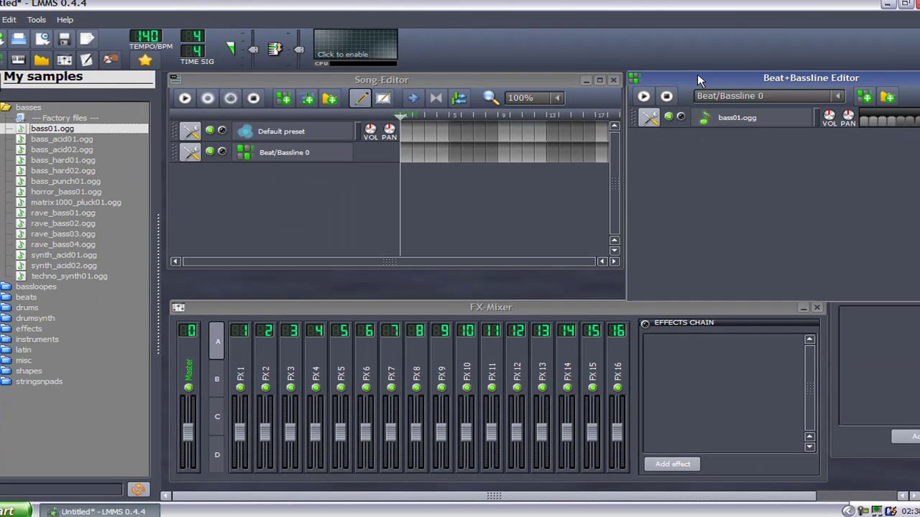
- Bring the Beat+Bassline Editor into view and open the bass01.ogg pattern in a maximized Piano-Roll
{"action": "left_click_drag", "start_coordinate": [697, 74], "coordinate": [267, 130]}
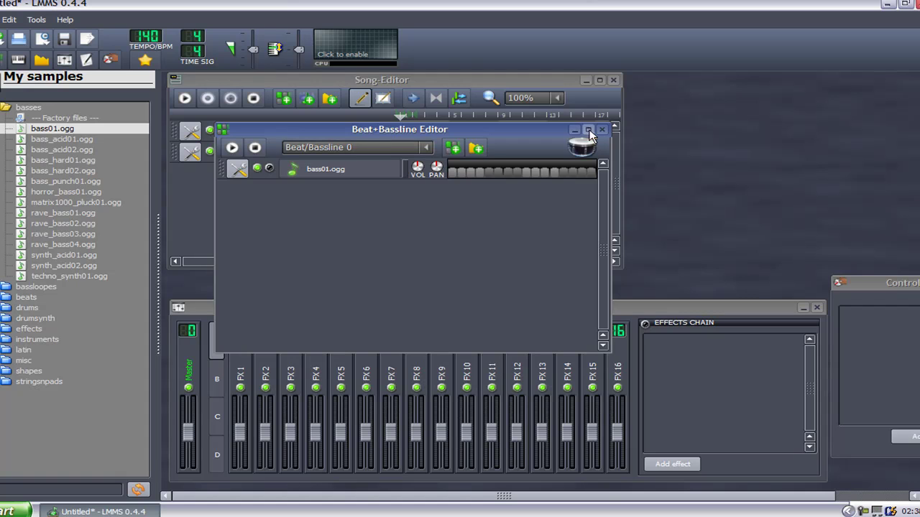
{"action": "double_click", "coordinate": [481, 171]}
{"action": "scroll", "coordinate": [486, 240], "scroll_direction": "up", "scroll_amount": 5}
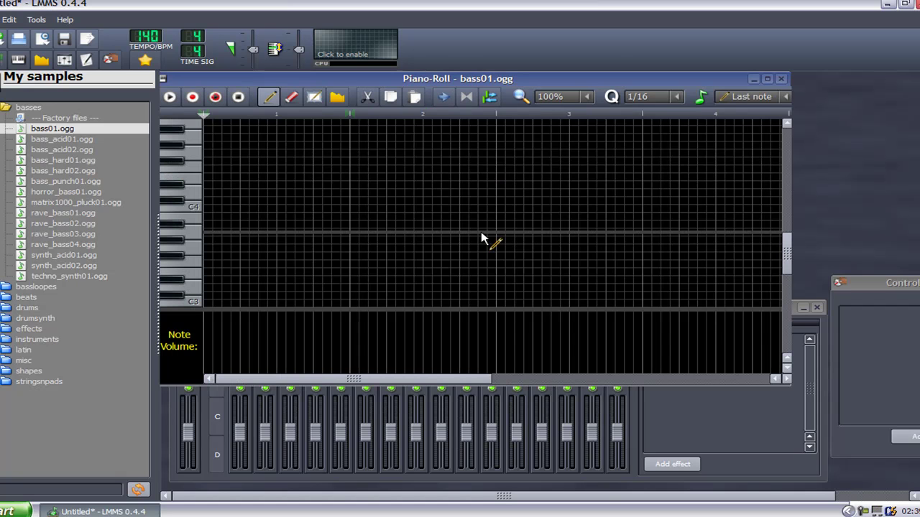
{"action": "left_click", "coordinate": [767, 79]}
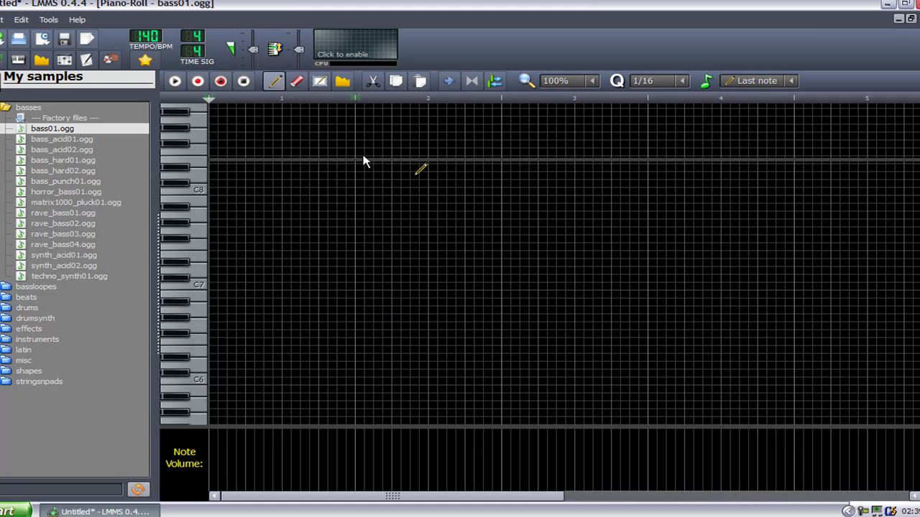
- Hide the sample browser and start the bass01.ogg pattern with a C5 note followed directly by a C4 note
{"action": "scroll", "coordinate": [294, 148], "scroll_direction": "down", "scroll_amount": 5}
{"action": "left_click", "coordinate": [0, 165]}
{"action": "scroll", "coordinate": [190, 158], "scroll_direction": "up", "scroll_amount": 5}
{"action": "scroll", "coordinate": [202, 197], "scroll_direction": "down", "scroll_amount": 2}
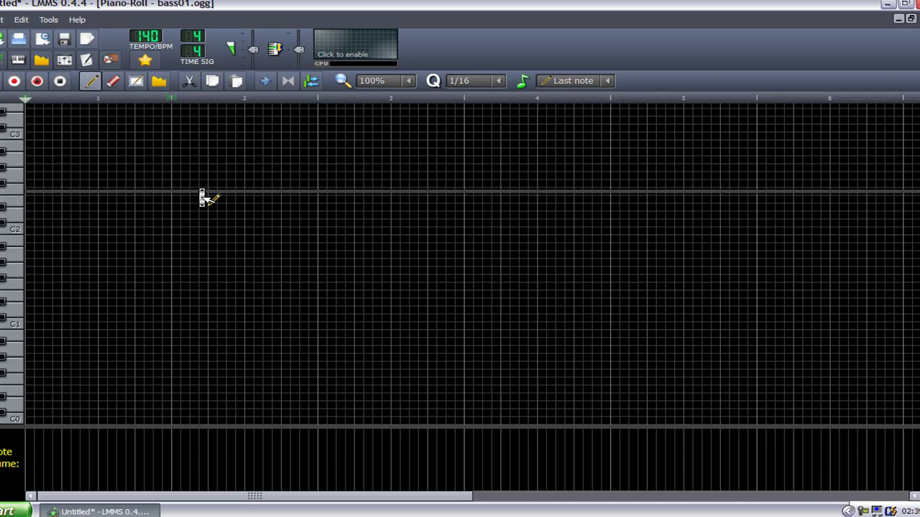
{"action": "scroll", "coordinate": [199, 194], "scroll_direction": "down", "scroll_amount": 6}
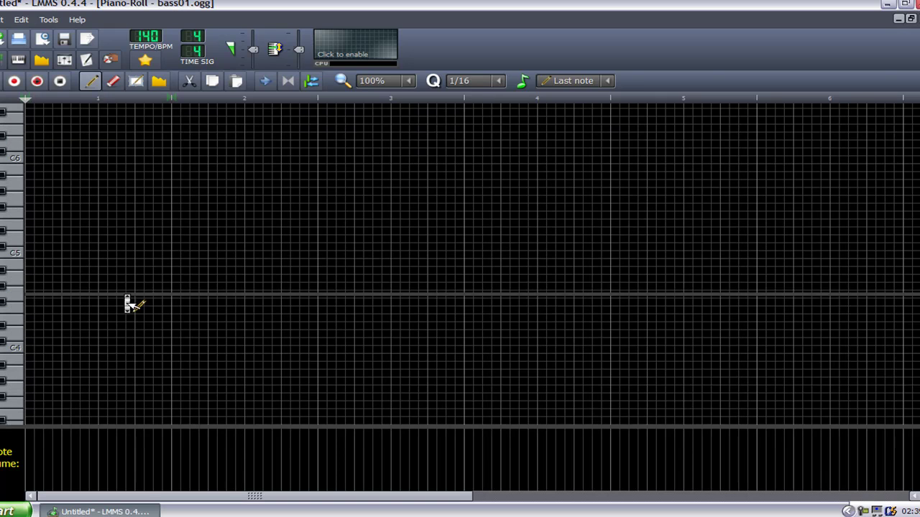
{"action": "scroll", "coordinate": [129, 304], "scroll_direction": "down", "scroll_amount": 5}
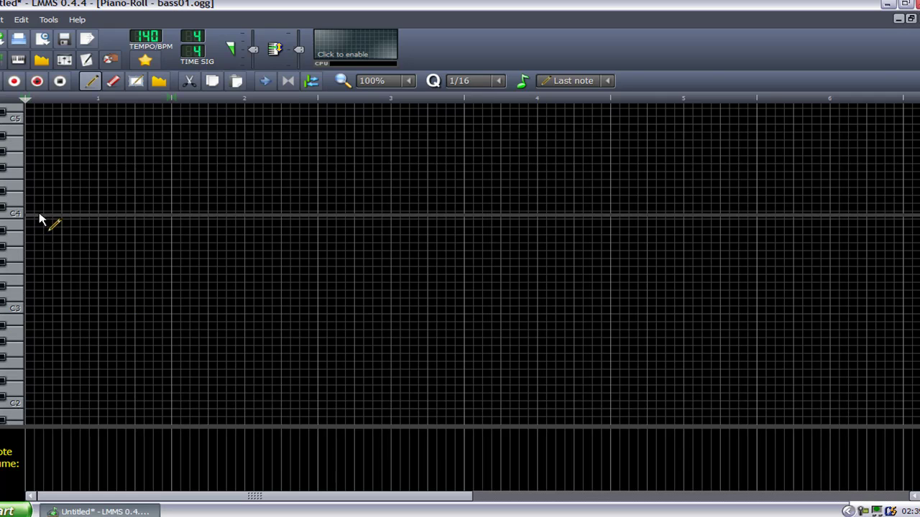
{"action": "left_click", "coordinate": [31, 217]}
{"action": "left_click_drag", "start_coordinate": [60, 214], "coordinate": [45, 221]}
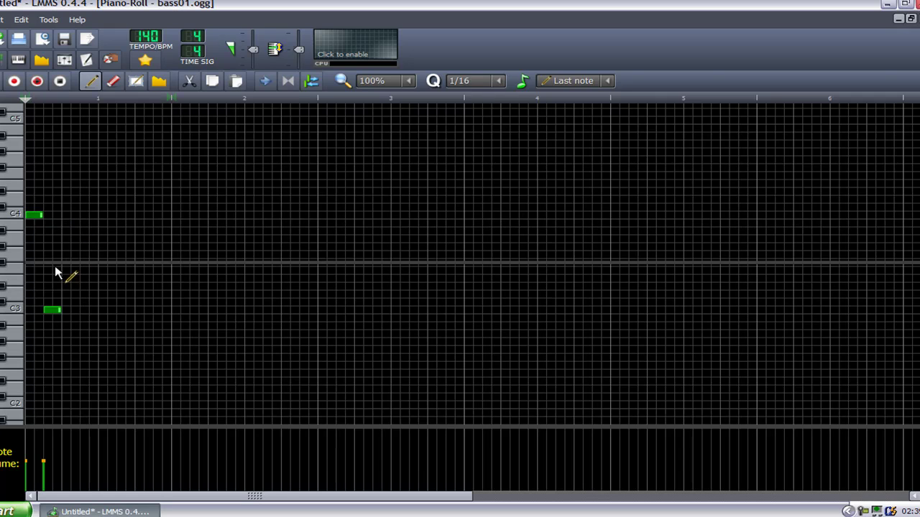
{"action": "mouse_move", "coordinate": [51, 310]}
{"action": "left_mouse_down"}
{"action": "mouse_move", "coordinate": [53, 214]}
{"action": "mouse_move", "coordinate": [32, 119]}
{"action": "left_mouse_up"}
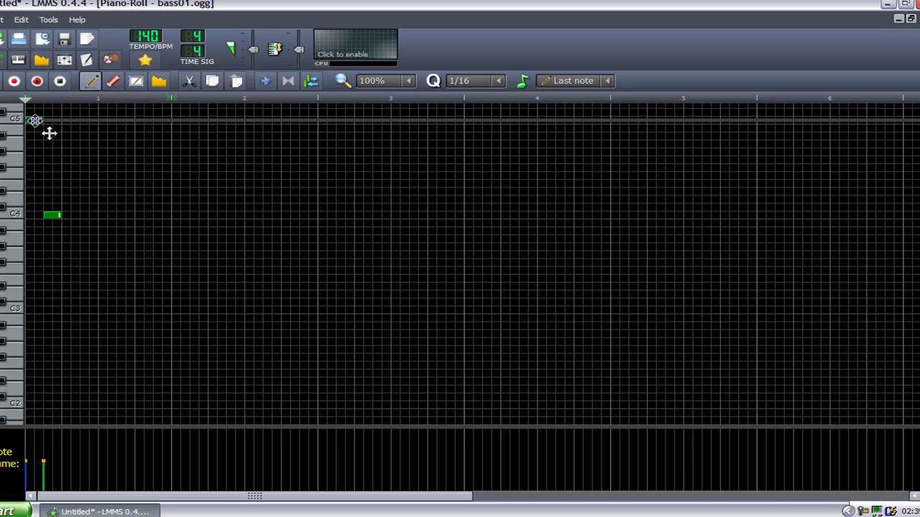
- Continue the evenly spaced, alternating C5 and C4 notes to the end of the first bar
{"action": "left_click", "coordinate": [70, 119]}
{"action": "left_click", "coordinate": [90, 214]}
{"action": "left_click_drag", "start_coordinate": [111, 134], "coordinate": [109, 121]}
{"action": "left_click", "coordinate": [117, 215]}
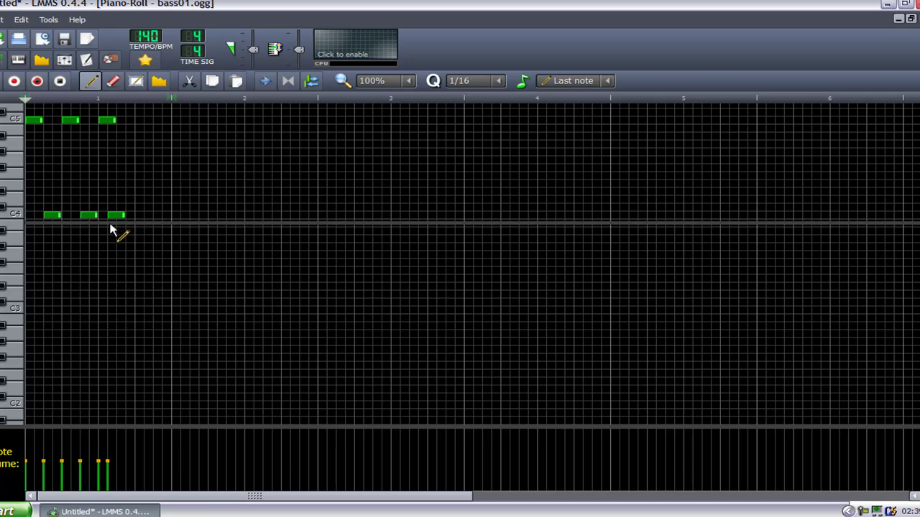
{"action": "left_click_drag", "start_coordinate": [118, 214], "coordinate": [128, 216]}
{"action": "left_click", "coordinate": [142, 121]}
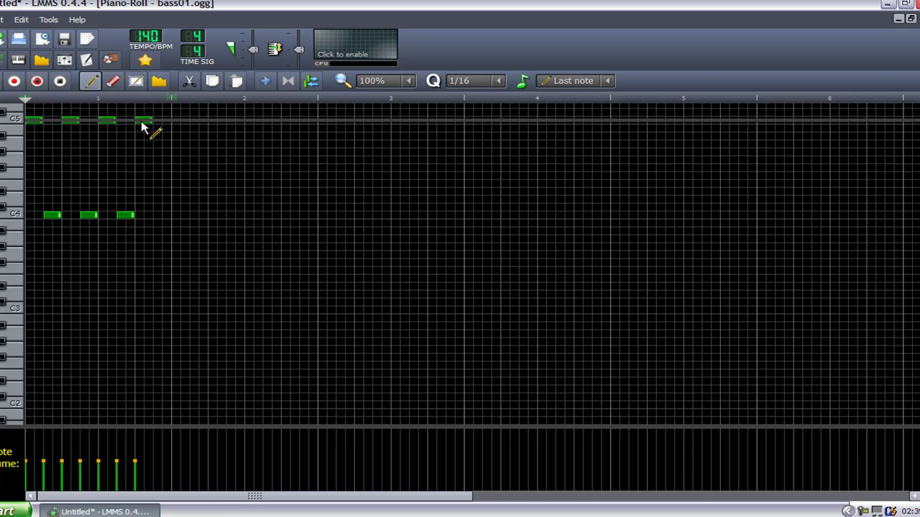
{"action": "left_click", "coordinate": [160, 217]}
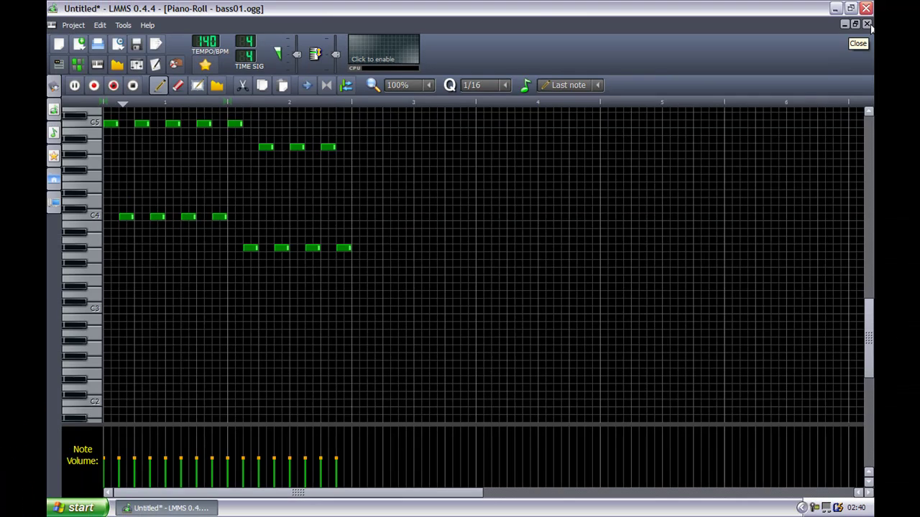
- Close the Piano-Roll and place the Beat+Bassline Editor beside the Song-Editor
{"action": "left_click", "coordinate": [910, 20]}
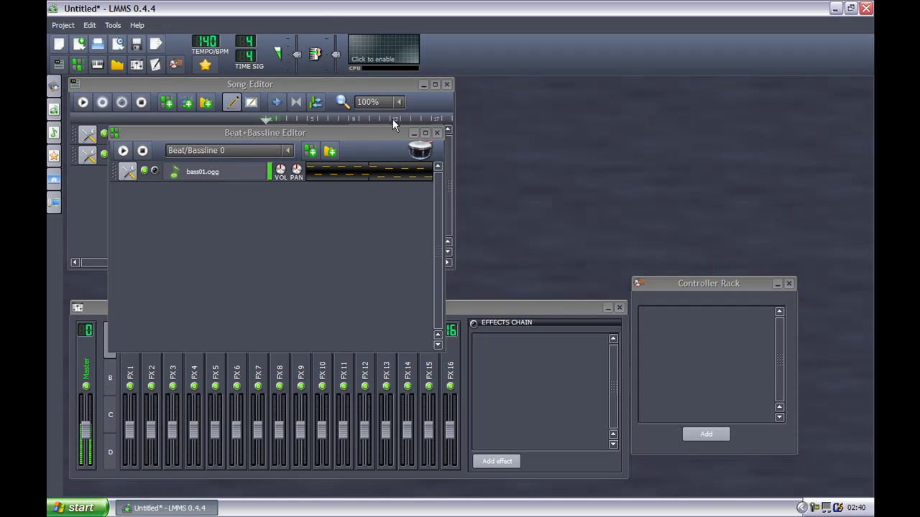
{"action": "left_click_drag", "start_coordinate": [389, 130], "coordinate": [737, 83]}
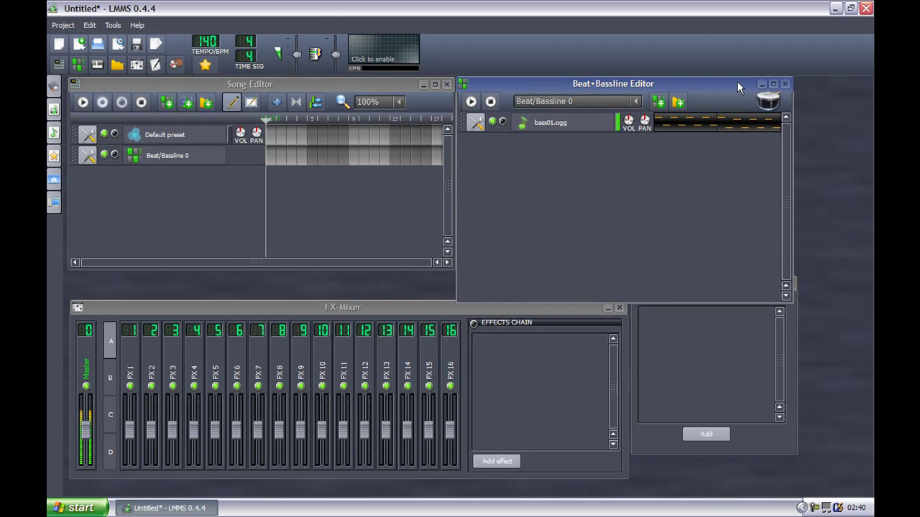
- Audition the kick samples in the drums folder of My samples and add kick01.ogg to the Beat+Bassline Editor
{"action": "left_click", "coordinate": [52, 133]}
{"action": "left_click", "coordinate": [72, 113]}
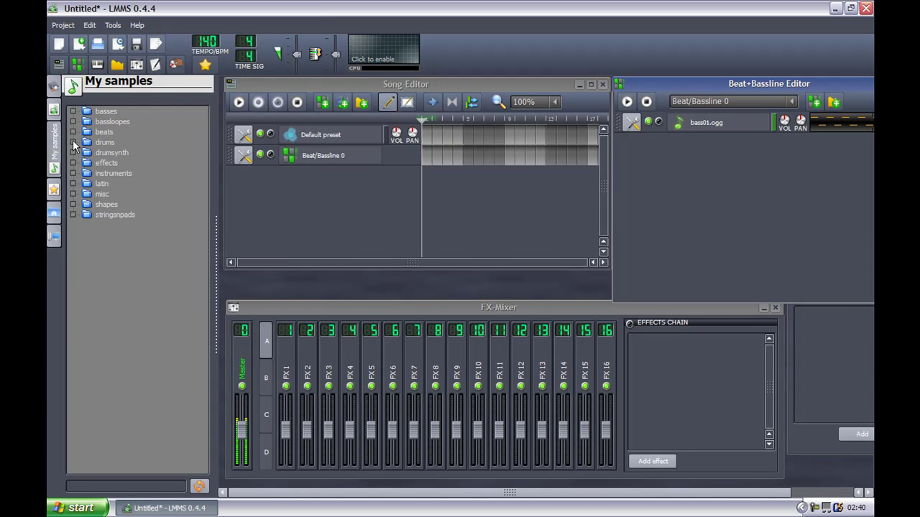
{"action": "left_click", "coordinate": [73, 141]}
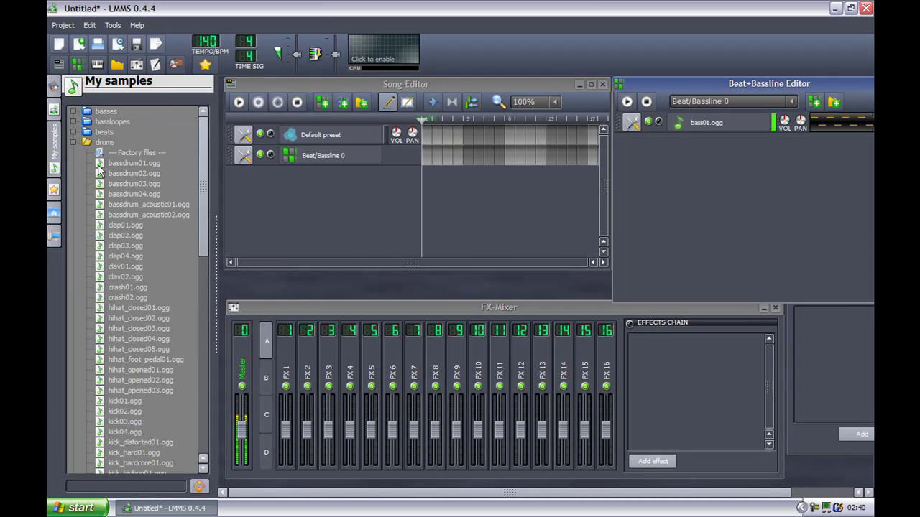
{"action": "left_click", "coordinate": [114, 401]}
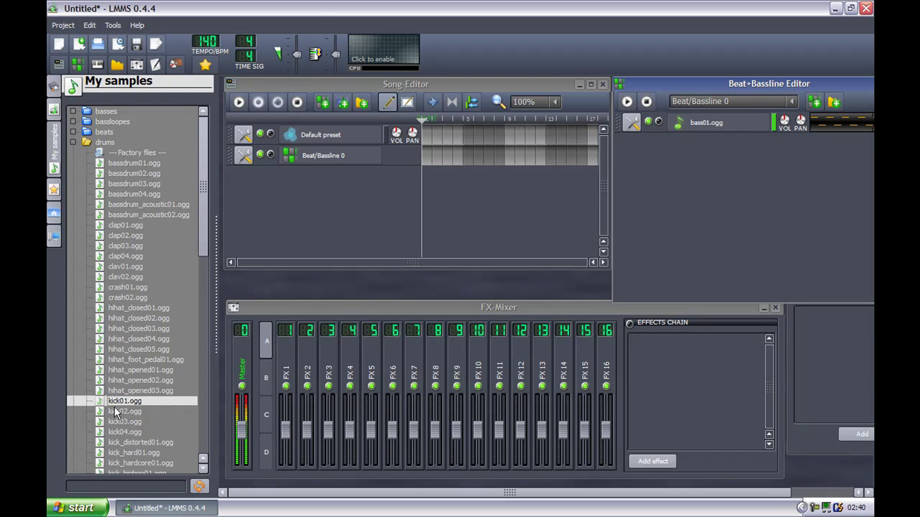
{"action": "left_click", "coordinate": [113, 411]}
{"action": "left_click", "coordinate": [110, 423]}
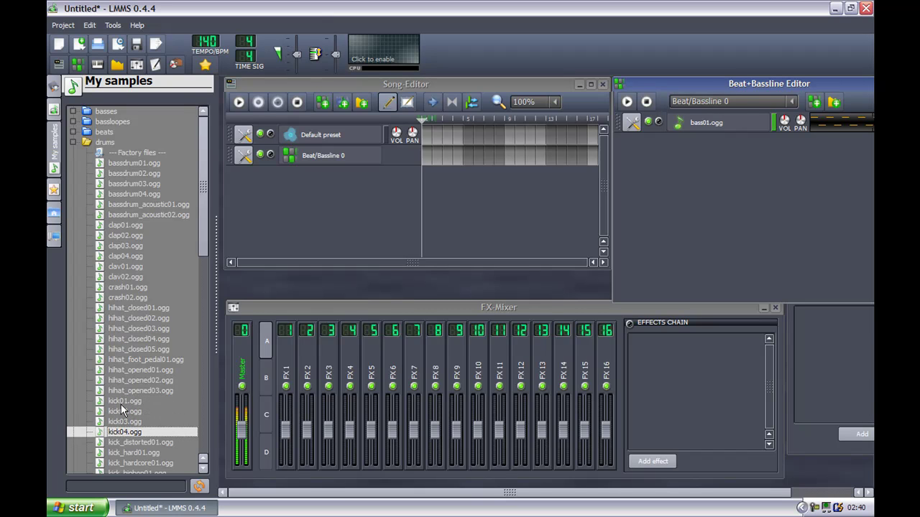
{"action": "double_click", "coordinate": [122, 401]}
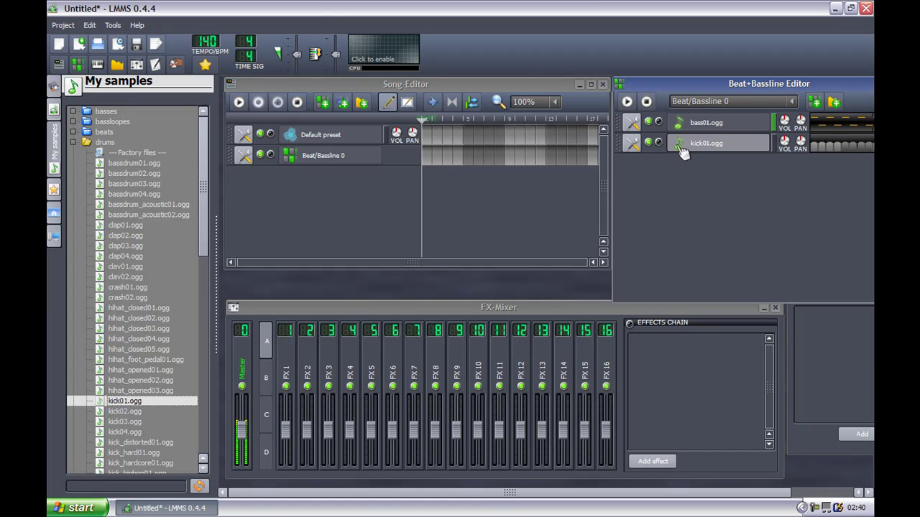
- Fill the kick01.ogg pattern with eight C4 notes, each a quarter note apart, across the first two bars
{"action": "double_click", "coordinate": [836, 144]}
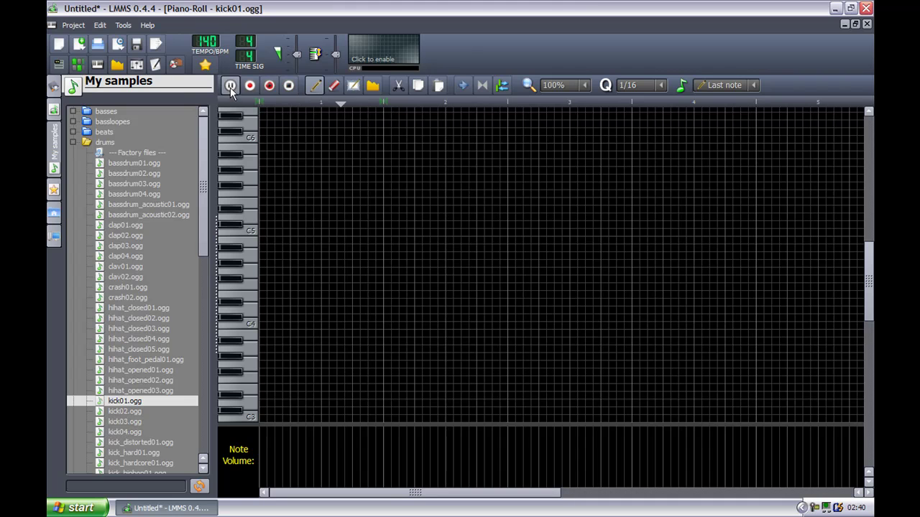
{"action": "left_click", "coordinate": [268, 325]}
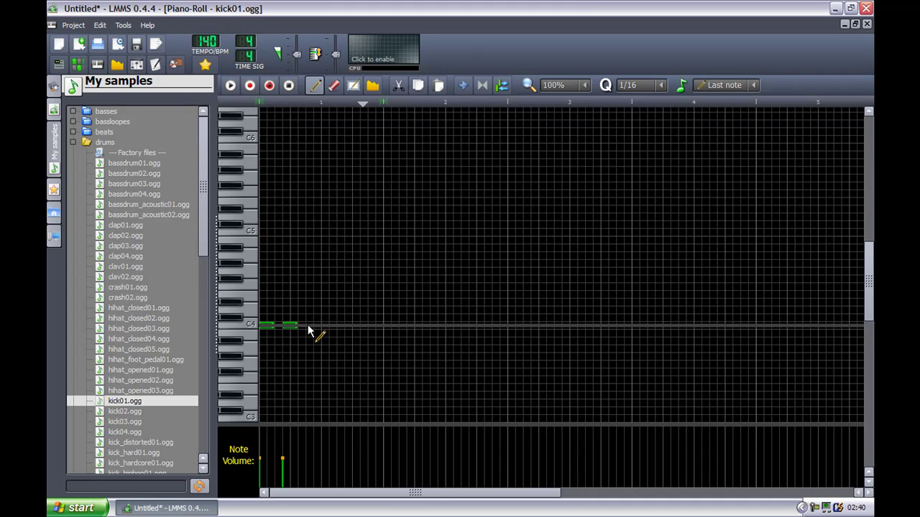
{"action": "left_click_drag", "start_coordinate": [305, 330], "coordinate": [308, 331]}
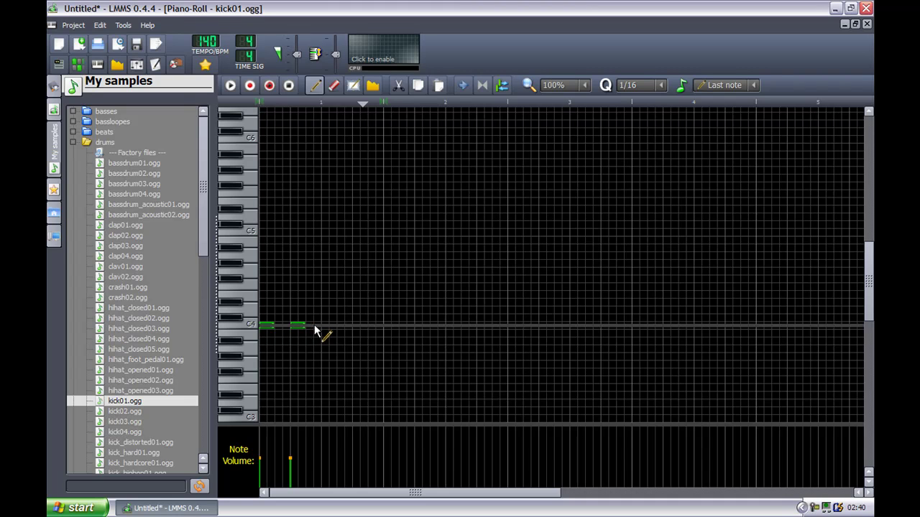
{"action": "left_click", "coordinate": [357, 328]}
{"action": "left_click", "coordinate": [387, 328]}
{"action": "left_click", "coordinate": [419, 328]}
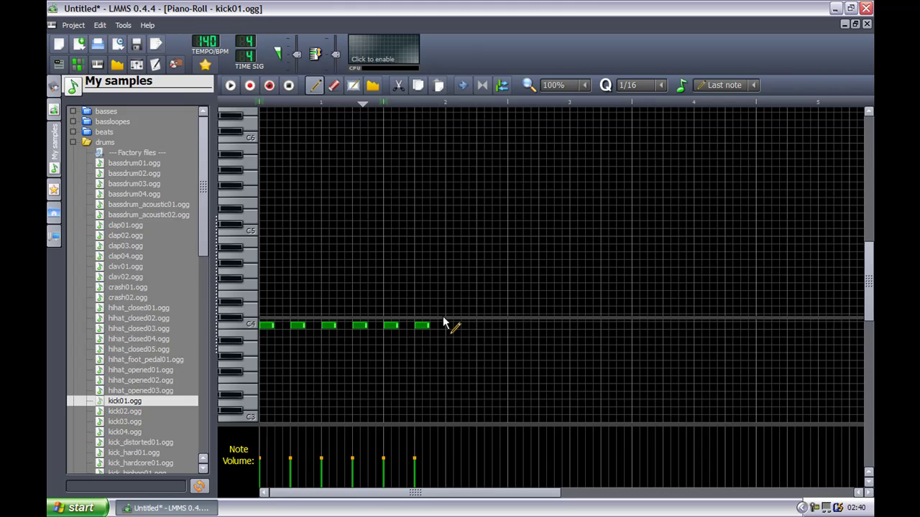
{"action": "left_click_drag", "start_coordinate": [454, 334], "coordinate": [446, 328]}
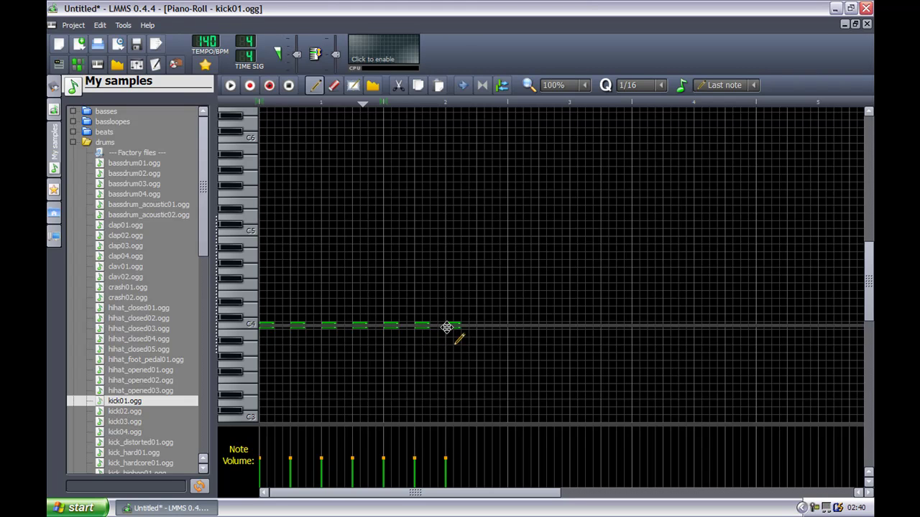
{"action": "left_click", "coordinate": [477, 328]}
{"action": "left_click", "coordinate": [513, 331]}
{"action": "right_click", "coordinate": [516, 328]}
- Play back the kick01.ogg pattern and close the Piano-Roll
{"action": "left_click", "coordinate": [229, 86]}
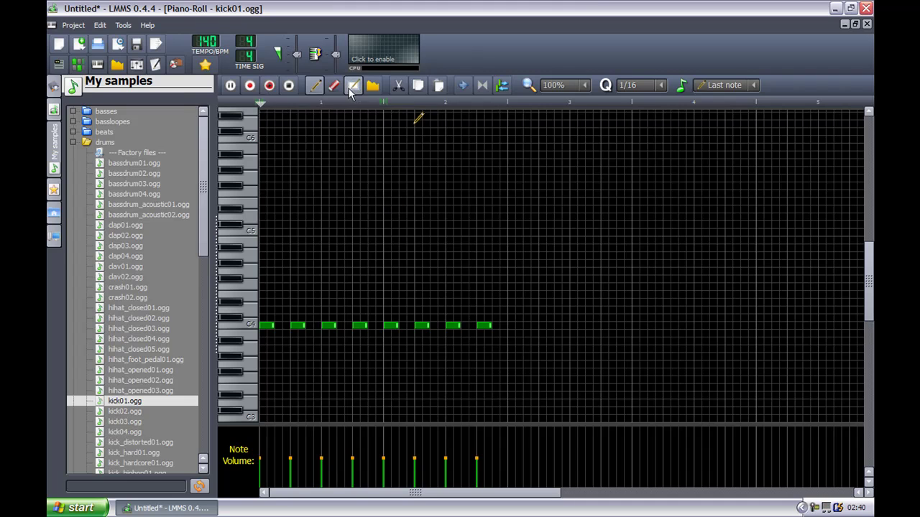
{"action": "left_click", "coordinate": [288, 85]}
{"action": "left_click", "coordinate": [228, 88]}
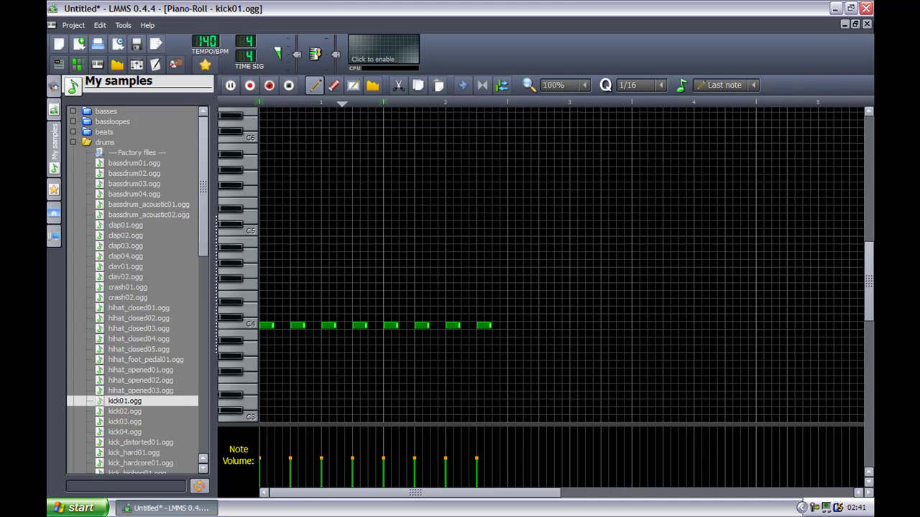
{"action": "left_click", "coordinate": [856, 24]}
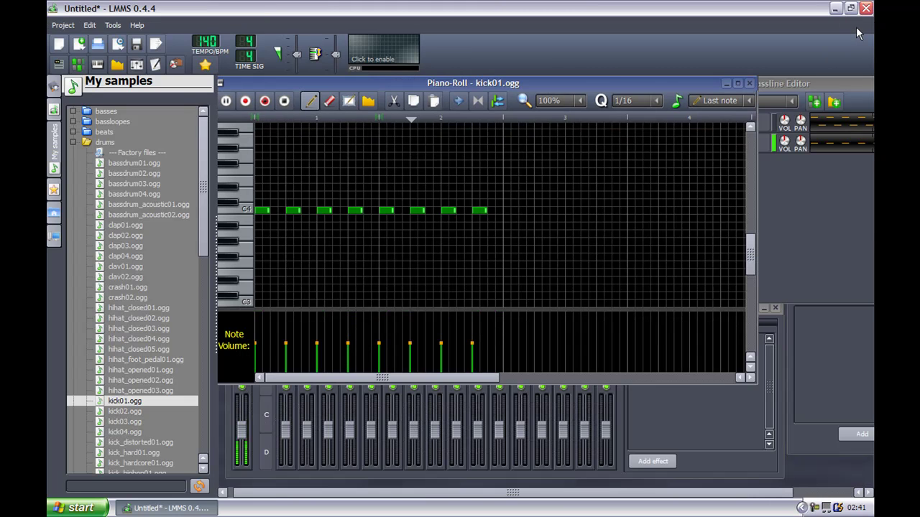
{"action": "left_click", "coordinate": [753, 84]}
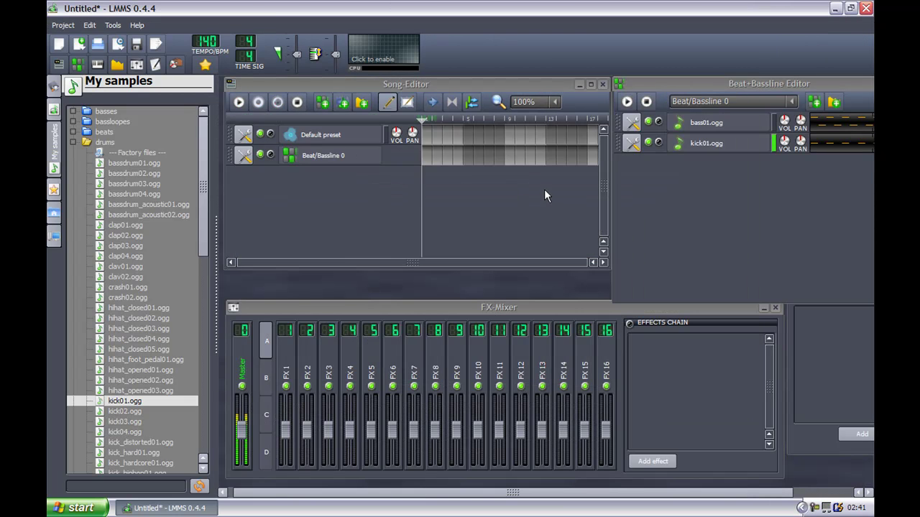
- Raise the kick01.ogg track's volume and listen to the bass and kick together in the Beat+Bassline Editor
{"action": "left_click_drag", "start_coordinate": [784, 141], "coordinate": [784, 126]}
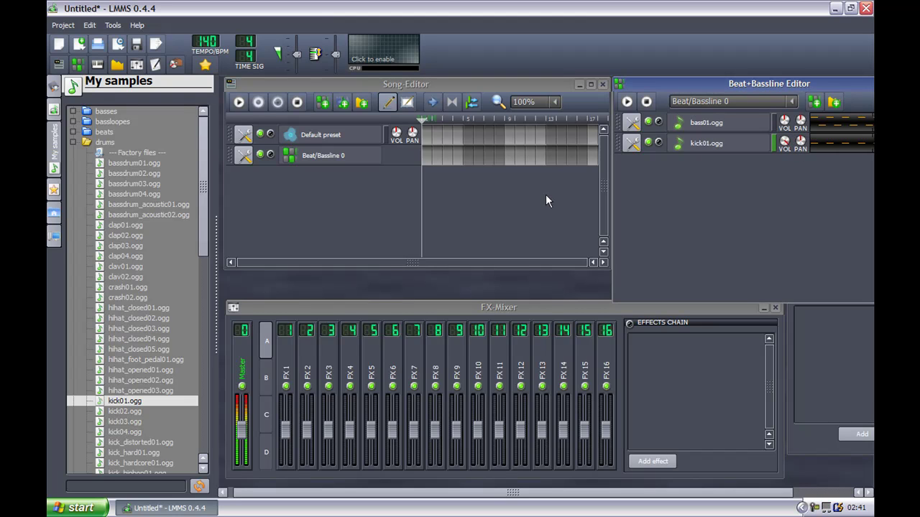
{"action": "left_click", "coordinate": [240, 103]}
{"action": "left_click", "coordinate": [297, 102]}
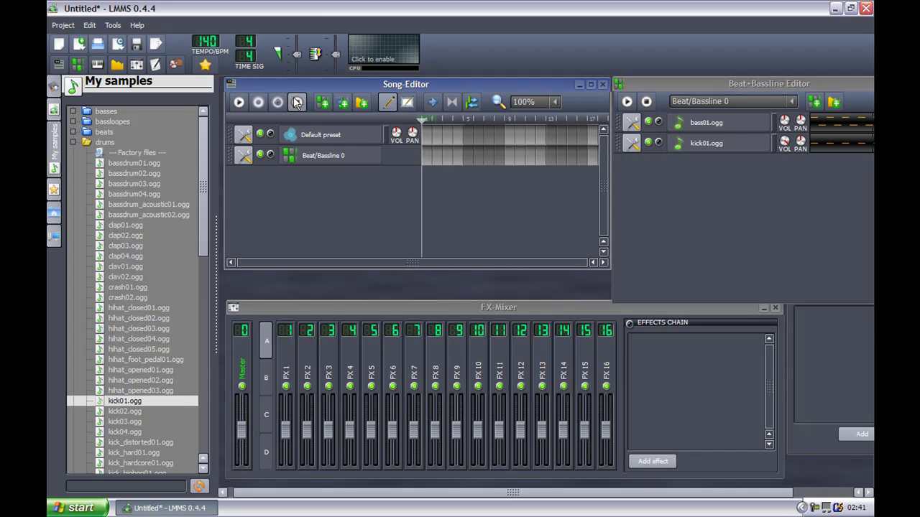
{"action": "left_click", "coordinate": [628, 104]}
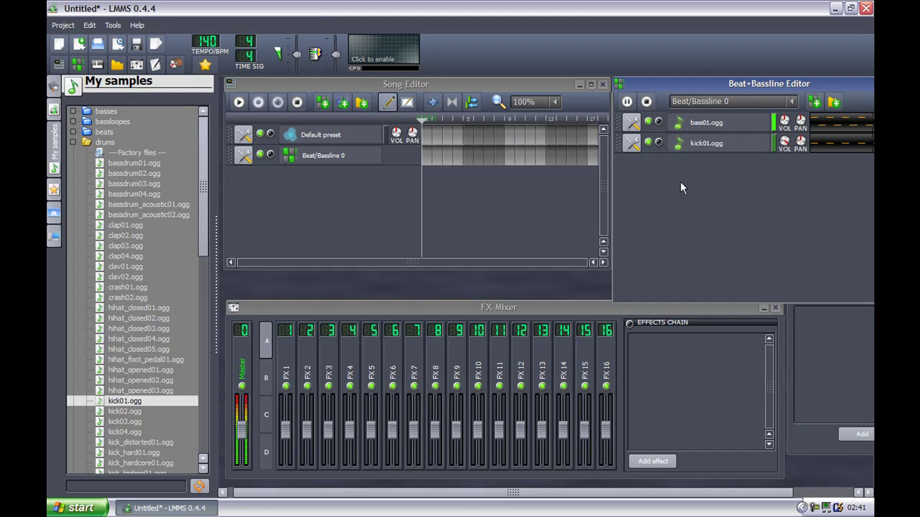
{"action": "key", "text": "space"}
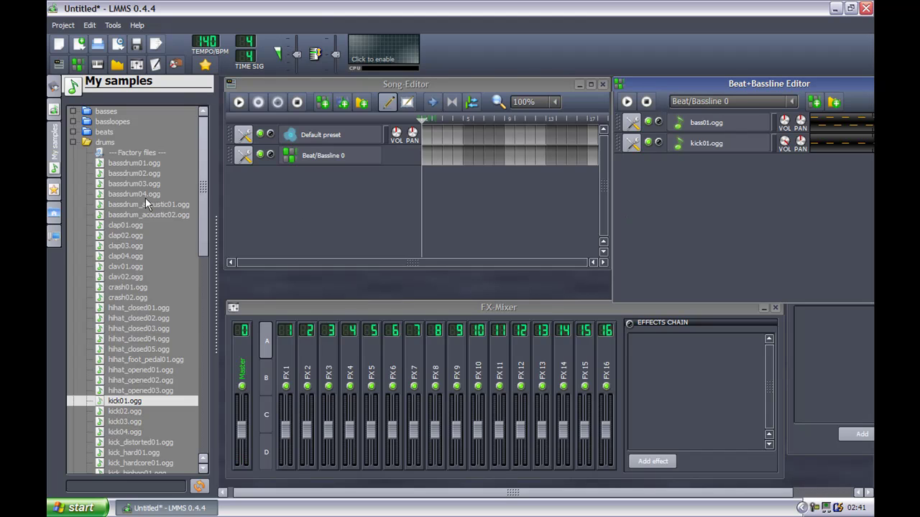
- Add hihat_closed01.ogg to the Beat+Bassline Editor and start its pattern with C4 notes shortened to one sixteenth
{"action": "double_click", "coordinate": [101, 308]}
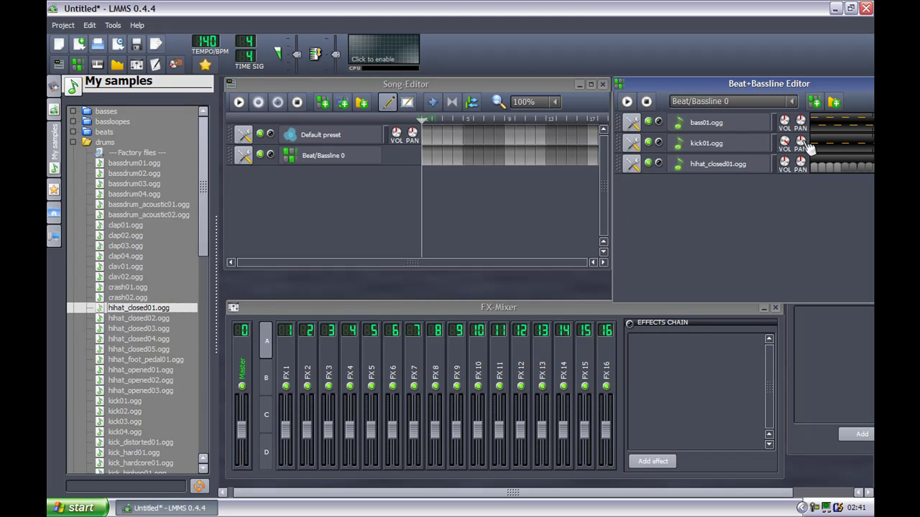
{"action": "double_click", "coordinate": [828, 165]}
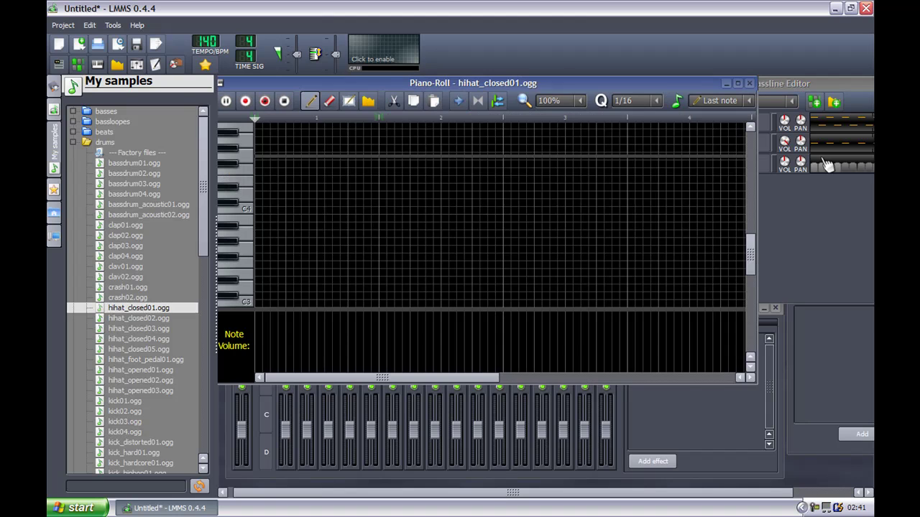
{"action": "left_click", "coordinate": [263, 210]}
{"action": "left_click", "coordinate": [282, 211]}
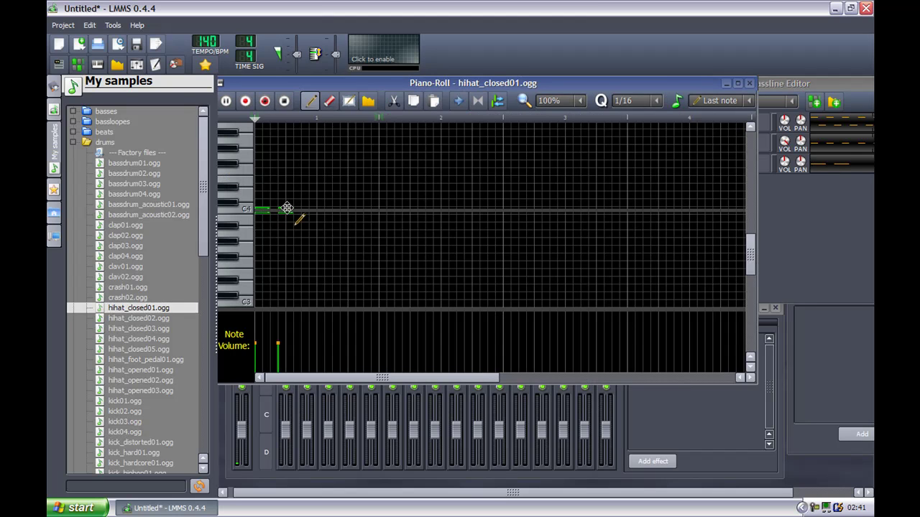
{"action": "left_click_drag", "start_coordinate": [292, 210], "coordinate": [268, 210]}
{"action": "left_click", "coordinate": [305, 211]}
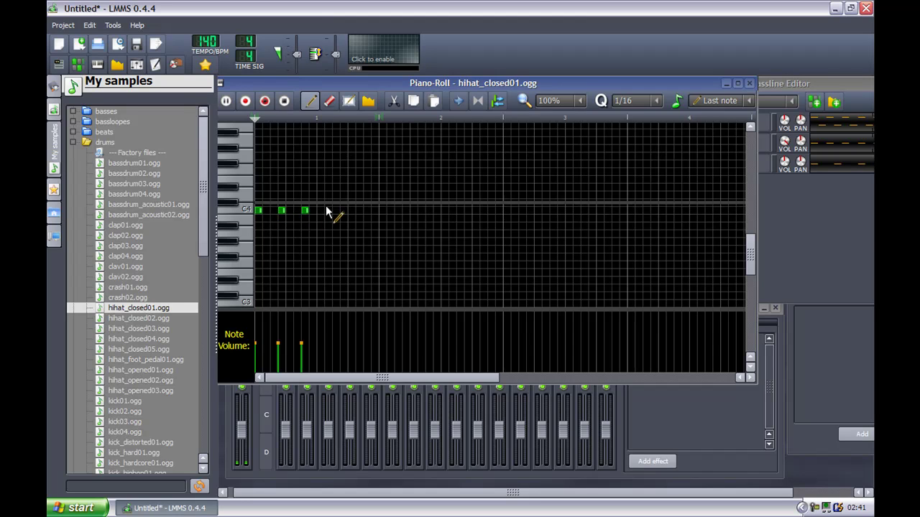
- Continue the hi-hat's short C4 notes every three sixteenths to the end of the second bar and play the pattern back
{"action": "mouse_move", "coordinate": [325, 213]}
{"action": "left_mouse_down"}
{"action": "mouse_move", "coordinate": [411, 222]}
{"action": "mouse_move", "coordinate": [413, 211]}
{"action": "left_mouse_up"}
{"action": "left_click", "coordinate": [345, 213]}
{"action": "left_click", "coordinate": [376, 213]}
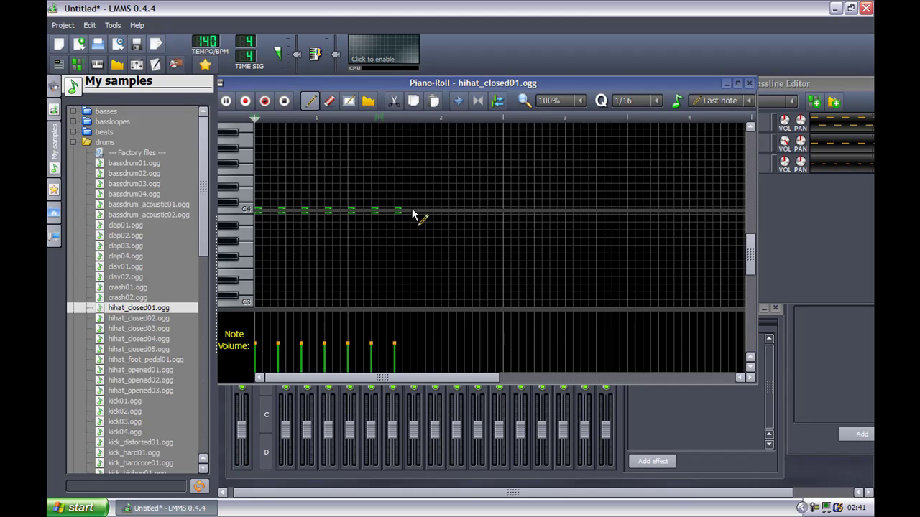
{"action": "left_click", "coordinate": [421, 209]}
{"action": "left_click", "coordinate": [437, 211]}
{"action": "left_click_drag", "start_coordinate": [435, 209], "coordinate": [458, 218]}
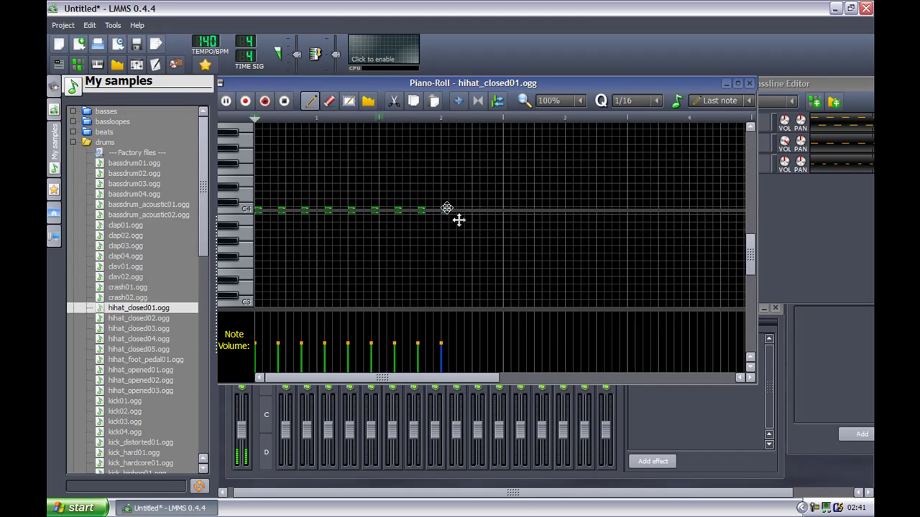
{"action": "left_click", "coordinate": [467, 210]}
{"action": "left_click", "coordinate": [492, 212]}
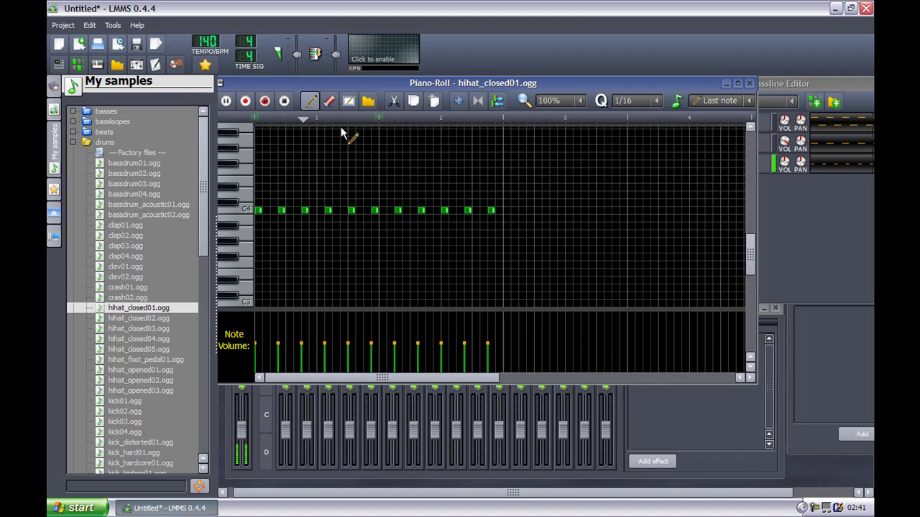
{"action": "key", "text": "space"}
- Respace the hi-hat notes in the first bar to one every eighth note on C4
{"action": "left_click", "coordinate": [284, 212]}
{"action": "left_click_drag", "start_coordinate": [280, 210], "coordinate": [320, 215]}
{"action": "left_click", "coordinate": [305, 210]}
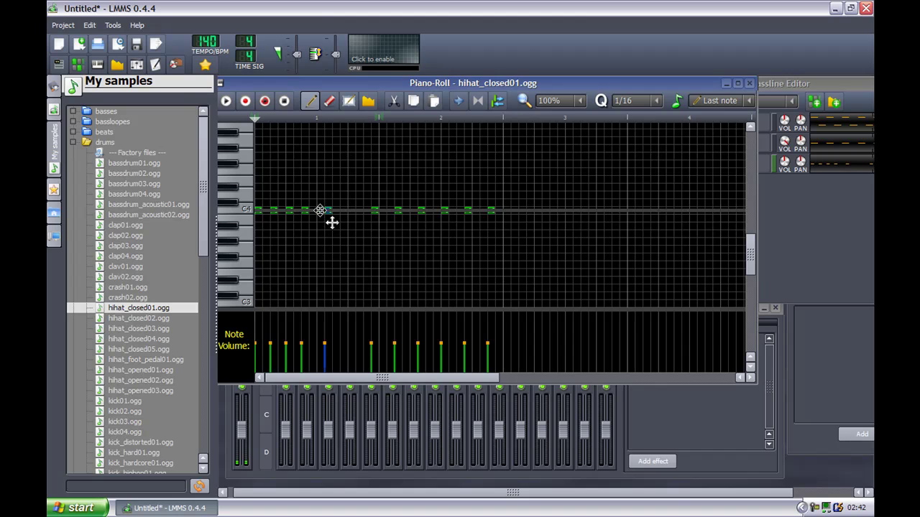
{"action": "left_click_drag", "start_coordinate": [377, 212], "coordinate": [342, 221]}
{"action": "left_click_drag", "start_coordinate": [397, 209], "coordinate": [364, 220]}
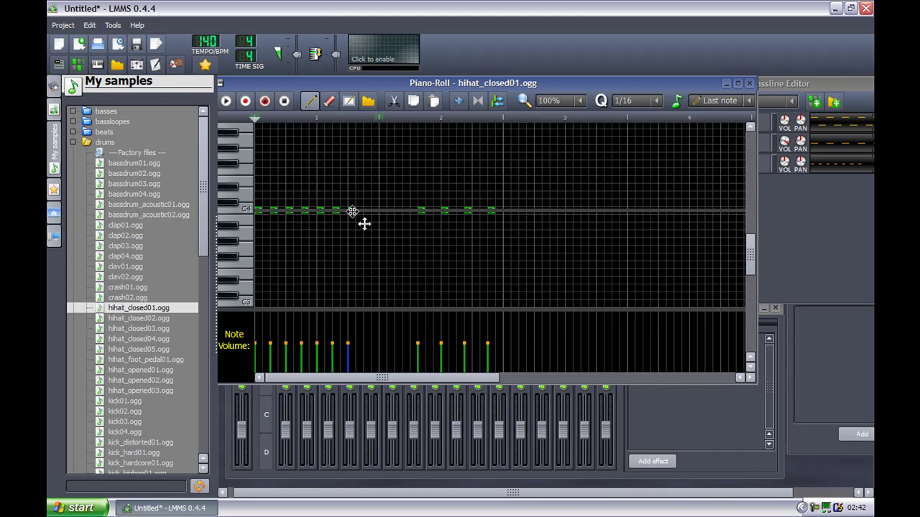
{"action": "left_click", "coordinate": [367, 212]}
{"action": "left_click", "coordinate": [387, 213]}
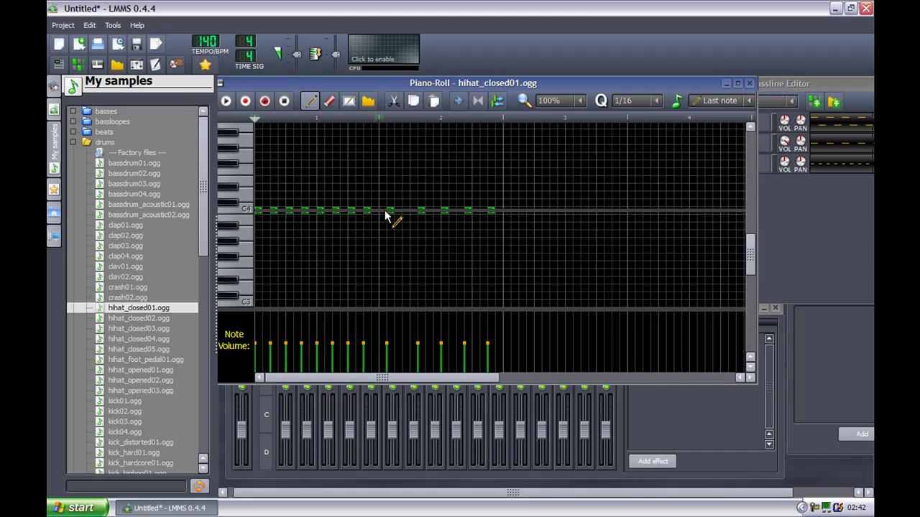
- Continue the eighth-note C4 hi-hats through the second bar, replacing the notes that fall off that spacing
{"action": "left_click", "coordinate": [398, 212]}
{"action": "left_click", "coordinate": [413, 211]}
{"action": "right_click", "coordinate": [419, 211]}
{"action": "left_click", "coordinate": [429, 212]}
{"action": "right_click", "coordinate": [444, 212]}
{"action": "left_click", "coordinate": [444, 212]}
{"action": "left_click_drag", "start_coordinate": [465, 211], "coordinate": [468, 208]}
{"action": "left_click", "coordinate": [473, 212]}
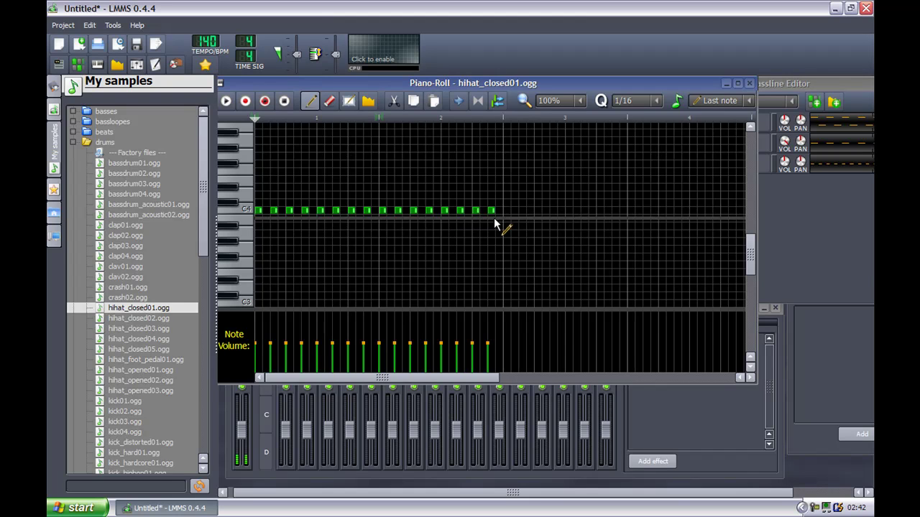
{"action": "left_click", "coordinate": [492, 212]}
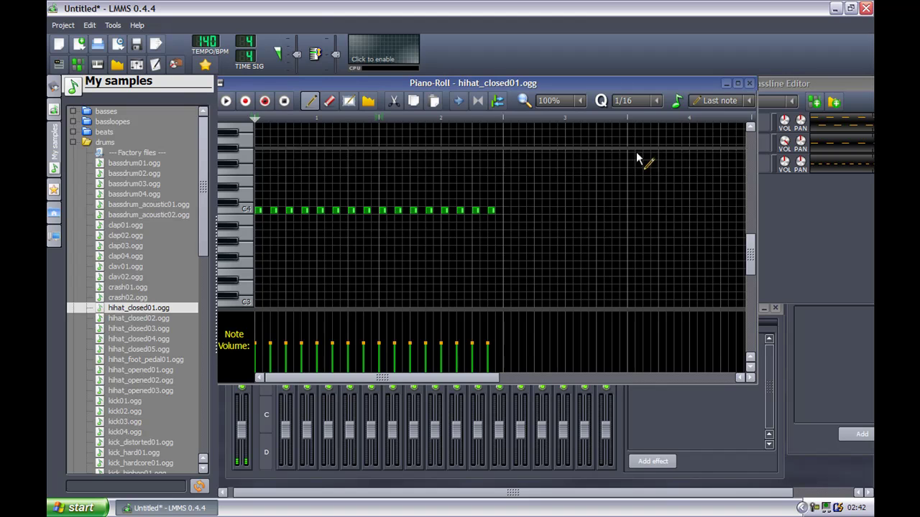
- Play back the hihat_closed01.ogg pattern and close the Piano-Roll
{"action": "left_click", "coordinate": [225, 100]}
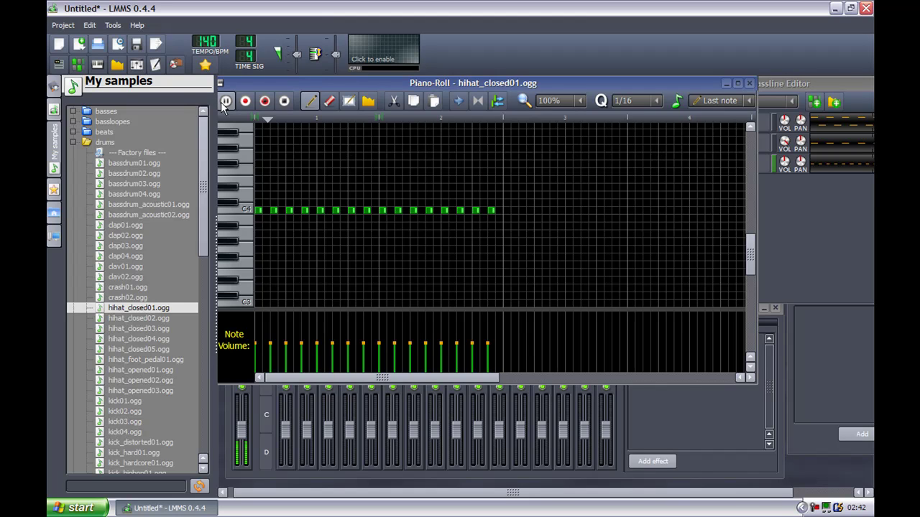
{"action": "left_click", "coordinate": [283, 101]}
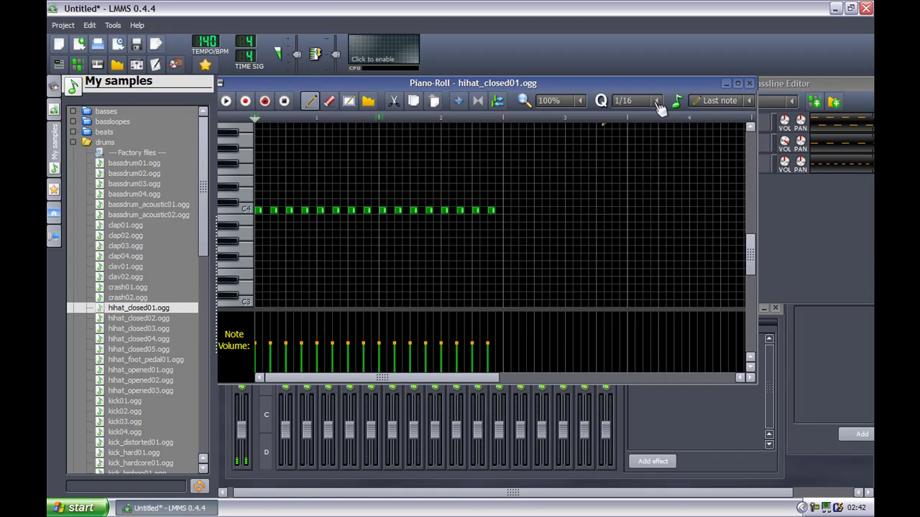
{"action": "left_click", "coordinate": [749, 83]}
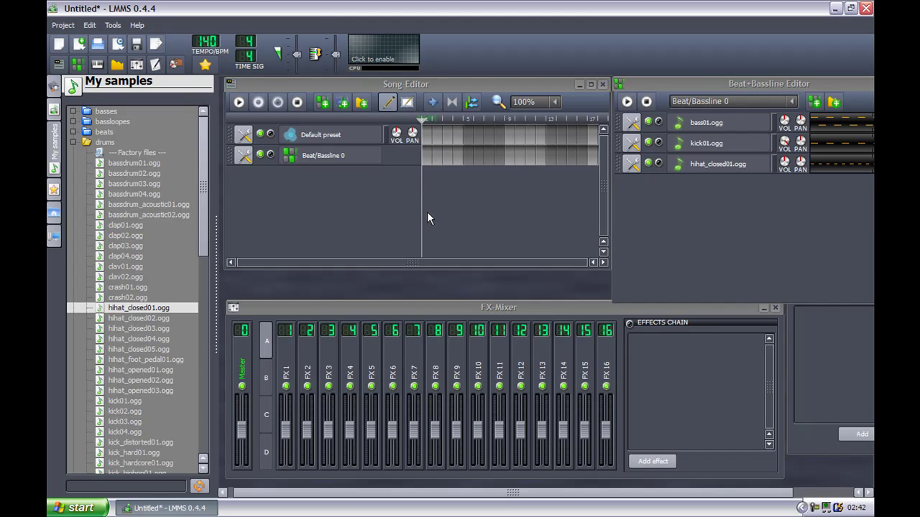
- Place a Beat/Bassline 0 block at the start of the song and play back both the song and the pattern
{"action": "left_click", "coordinate": [457, 84]}
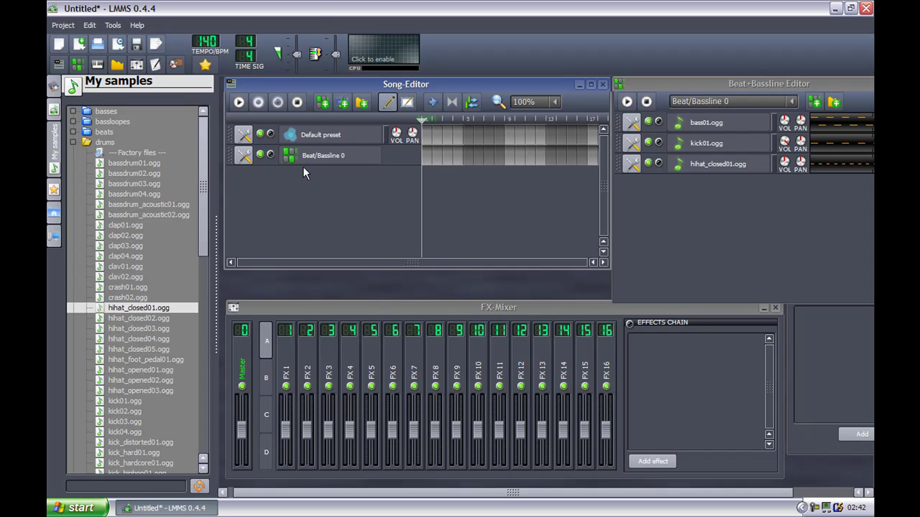
{"action": "left_click", "coordinate": [432, 155]}
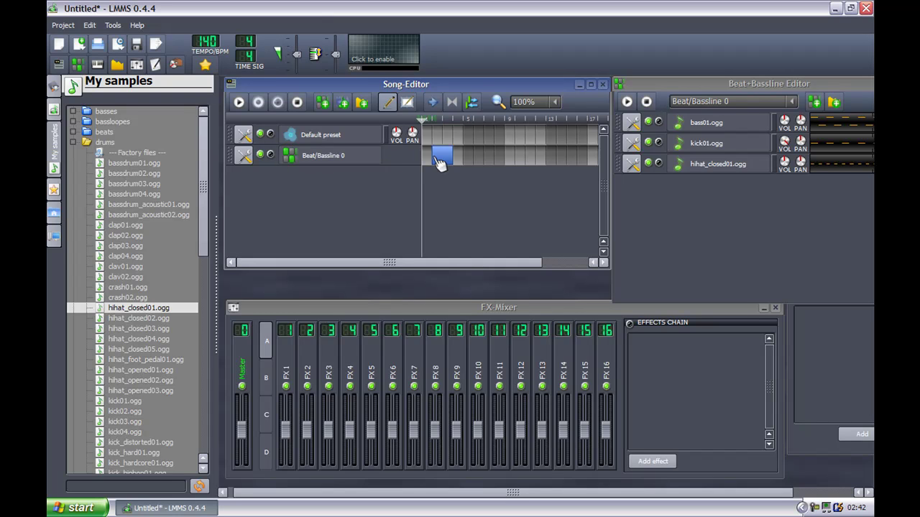
{"action": "left_click", "coordinate": [237, 101]}
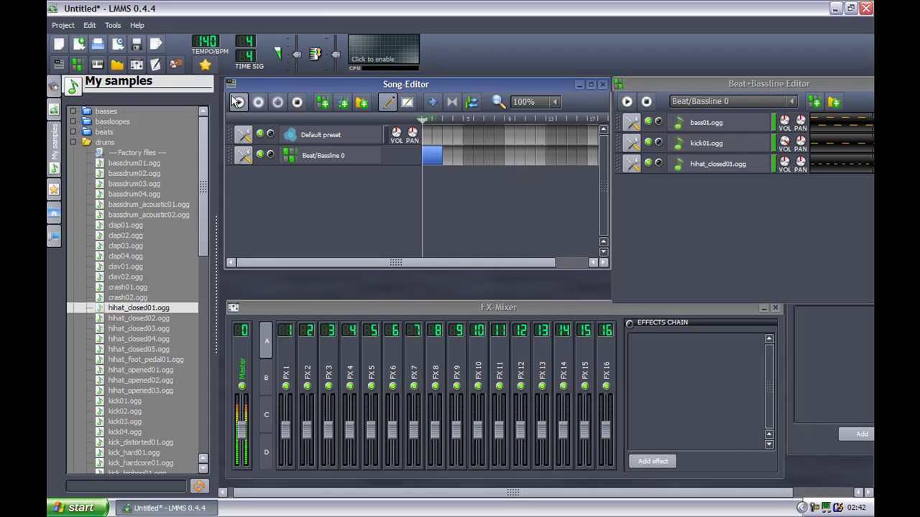
{"action": "left_click", "coordinate": [297, 101]}
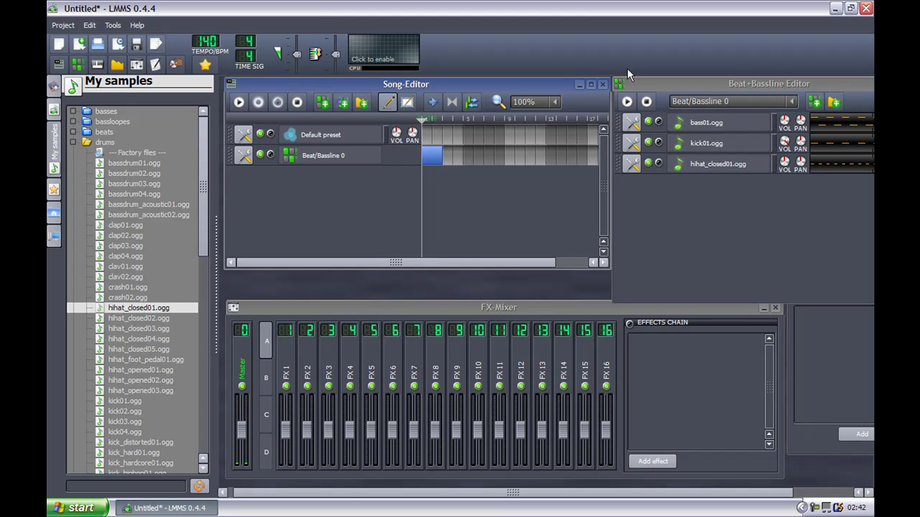
{"action": "left_click", "coordinate": [625, 102]}
{"action": "left_click", "coordinate": [646, 102]}
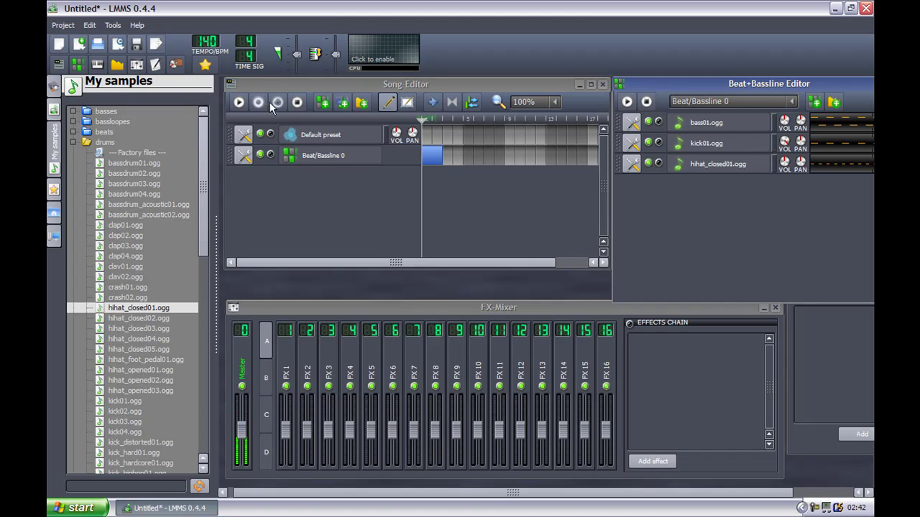
- Stretch the Beat/Bassline 0 block in the Song-Editor to four repetitions of the pattern and play the song
{"action": "left_click", "coordinate": [238, 101]}
{"action": "left_click_drag", "start_coordinate": [441, 158], "coordinate": [499, 163]}
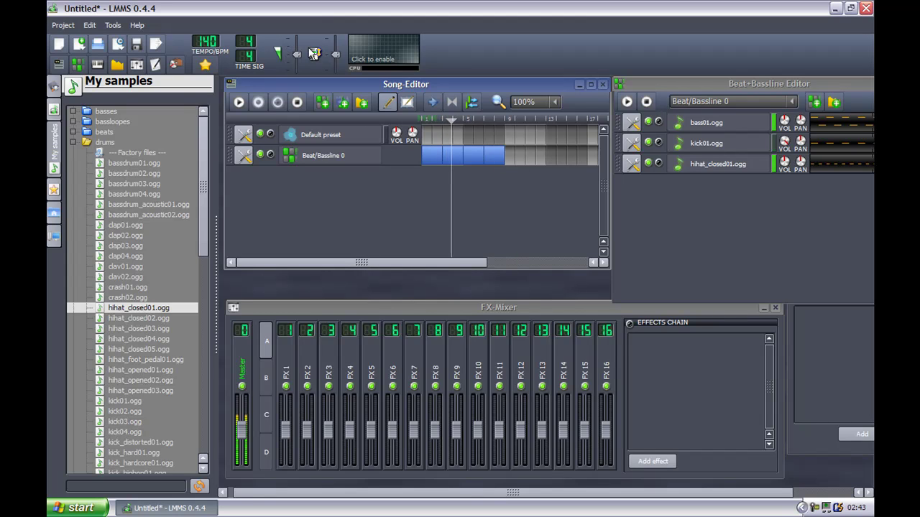
{"action": "left_click", "coordinate": [296, 101]}
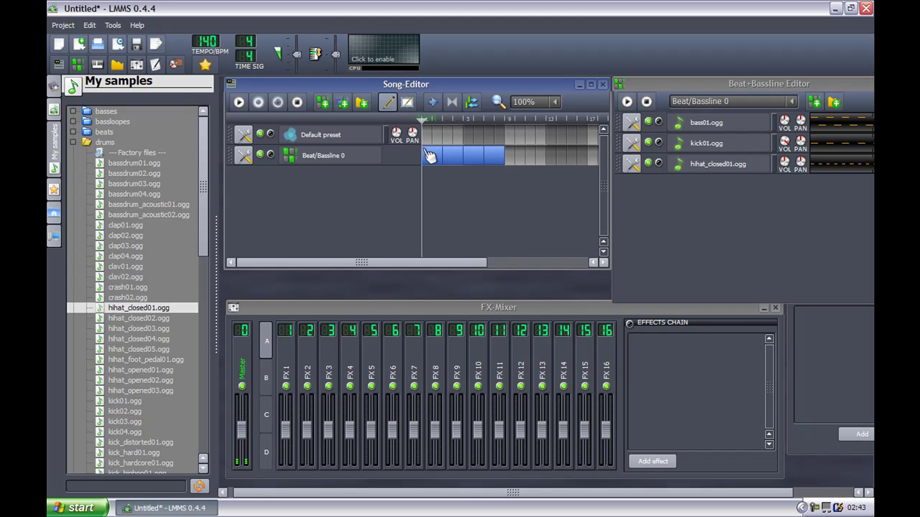
- Remove the first Beat/Bassline 0 block at the start of the song, keeping the three blocks after it
{"action": "right_click", "coordinate": [424, 149]}
{"action": "key", "text": "Escape"}
- Collapse the drums folder and preview samples in the effects folder, including chroma_sound_effect01.ogg, filter_sweep01.ogg, scratch01.ogg and start01.ogg
{"action": "left_click", "coordinate": [73, 142]}
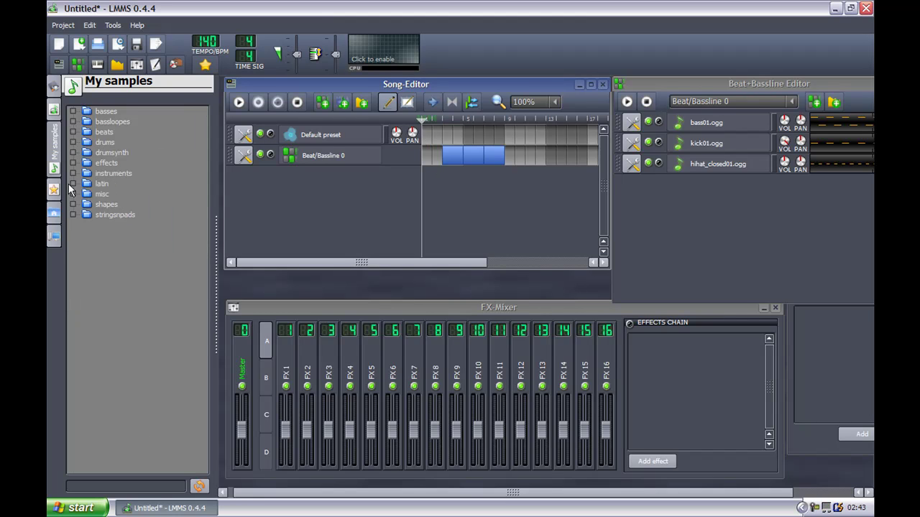
{"action": "left_click", "coordinate": [73, 173]}
{"action": "left_click", "coordinate": [72, 172]}
{"action": "left_click", "coordinate": [73, 164]}
{"action": "left_click", "coordinate": [101, 186]}
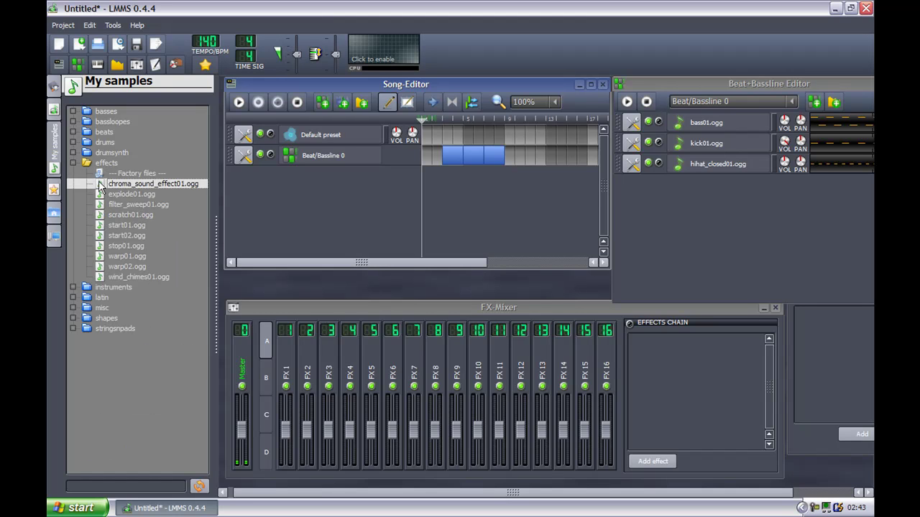
{"action": "left_click", "coordinate": [103, 205]}
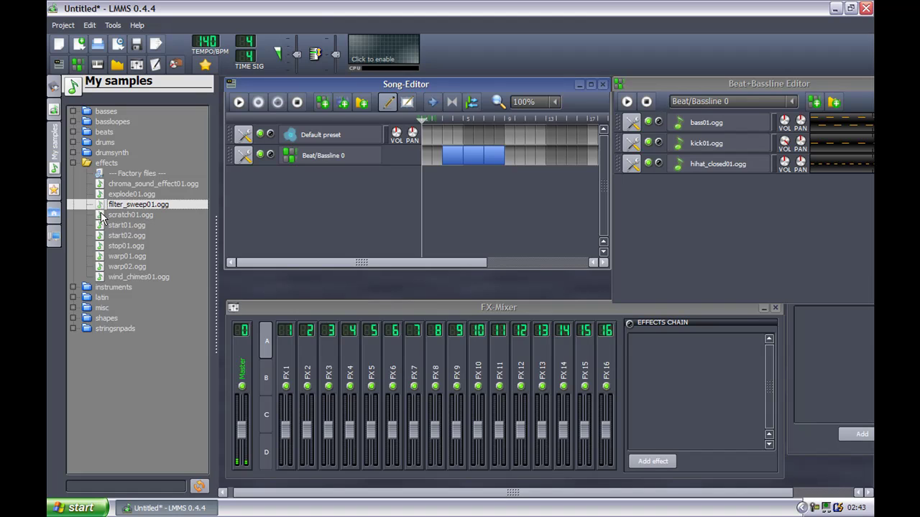
{"action": "left_click", "coordinate": [102, 216]}
{"action": "left_click", "coordinate": [107, 226]}
{"action": "left_click", "coordinate": [106, 217]}
{"action": "left_click_drag", "start_coordinate": [106, 220], "coordinate": [166, 206]}
{"action": "left_click_drag", "start_coordinate": [296, 177], "coordinate": [296, 178]}
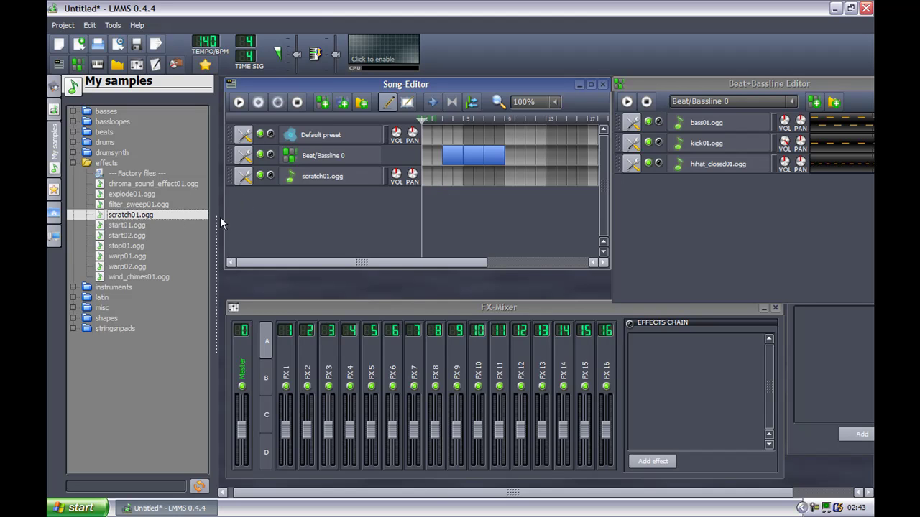
{"action": "left_click", "coordinate": [54, 160]}
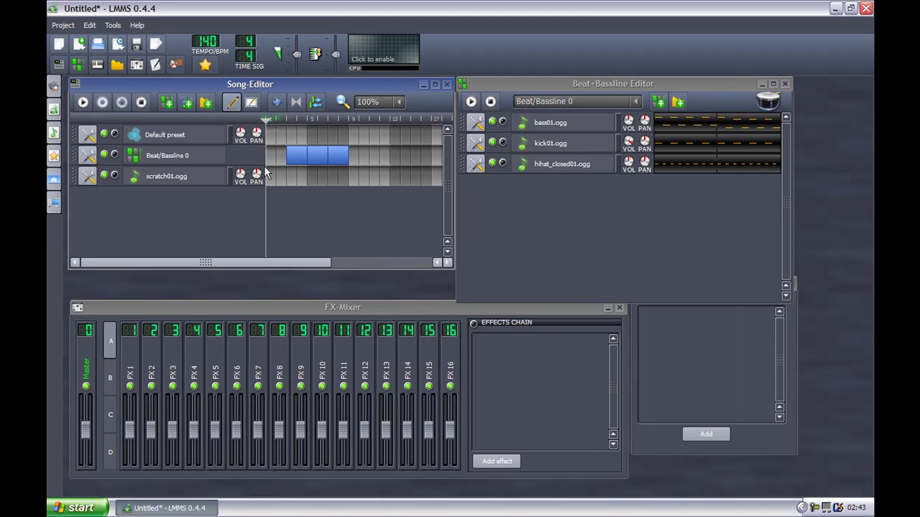
{"action": "left_click", "coordinate": [87, 176]}
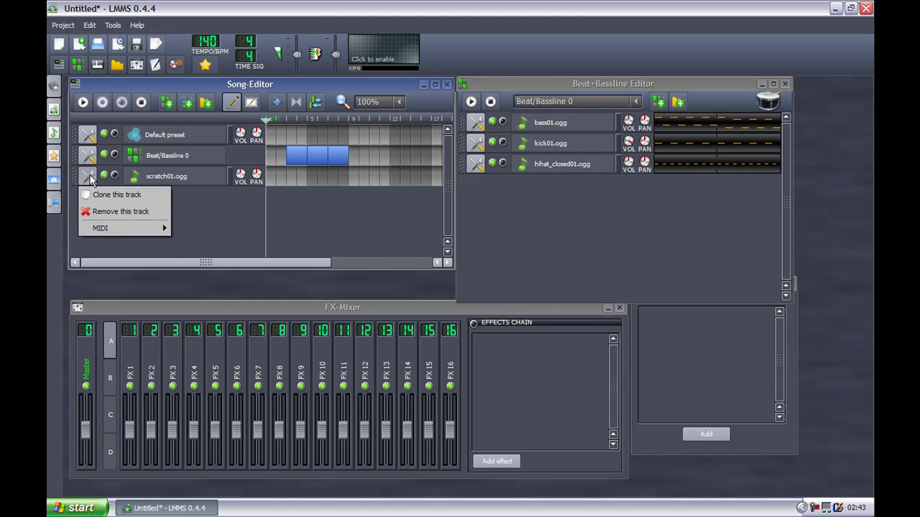
{"action": "left_click", "coordinate": [85, 211]}
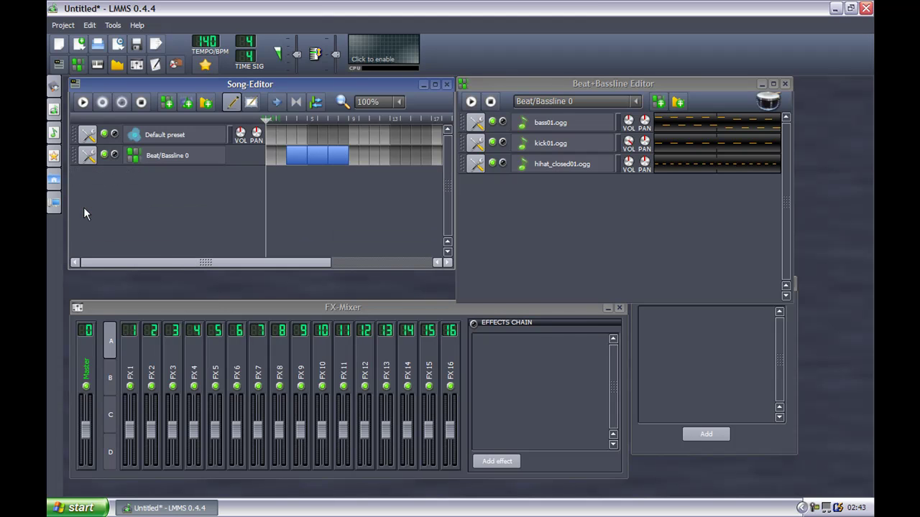
- Add the scratch01.ogg sample as a new track in the Song-Editor and hide the sample browser
{"action": "left_click", "coordinate": [53, 136]}
{"action": "left_click_drag", "start_coordinate": [108, 216], "coordinate": [252, 199]}
{"action": "left_click", "coordinate": [58, 155]}
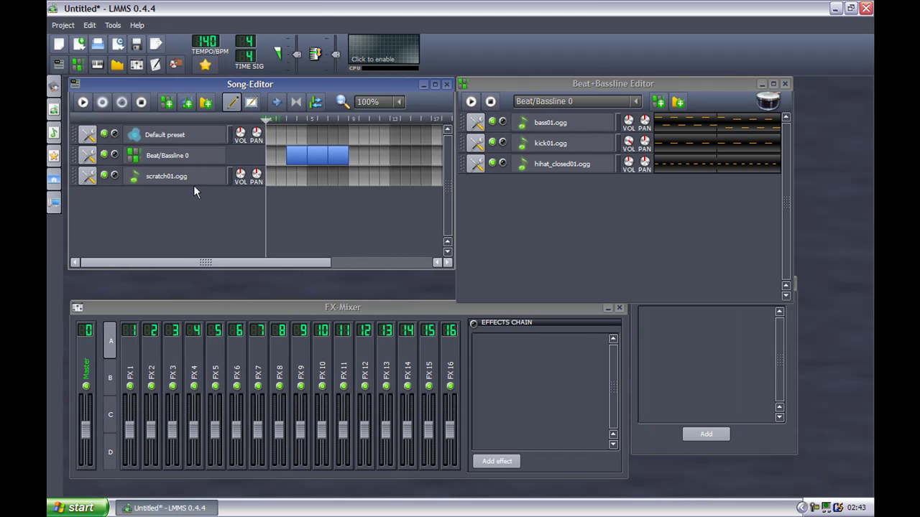
- Open a scratch01.ogg pattern at the song start in the Piano-Roll, add four evenly spaced C4 notes and play them
{"action": "double_click", "coordinate": [274, 180]}
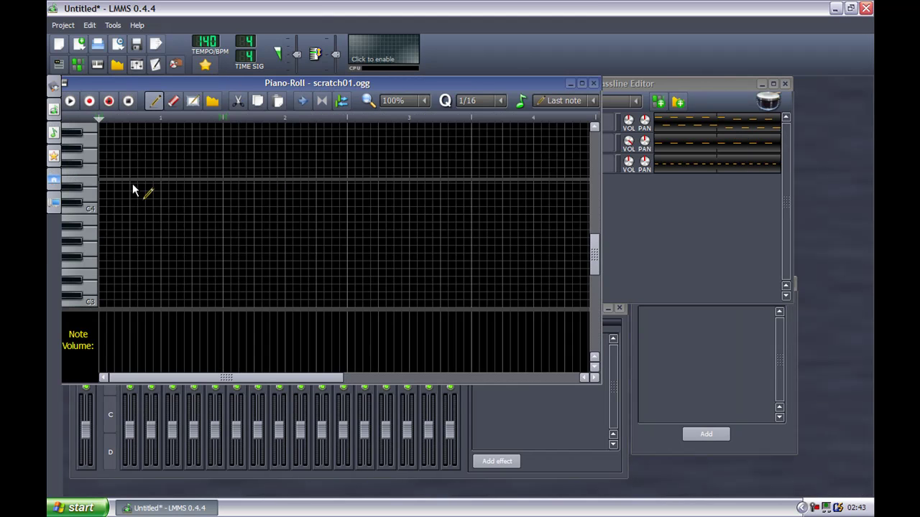
{"action": "left_click", "coordinate": [104, 211]}
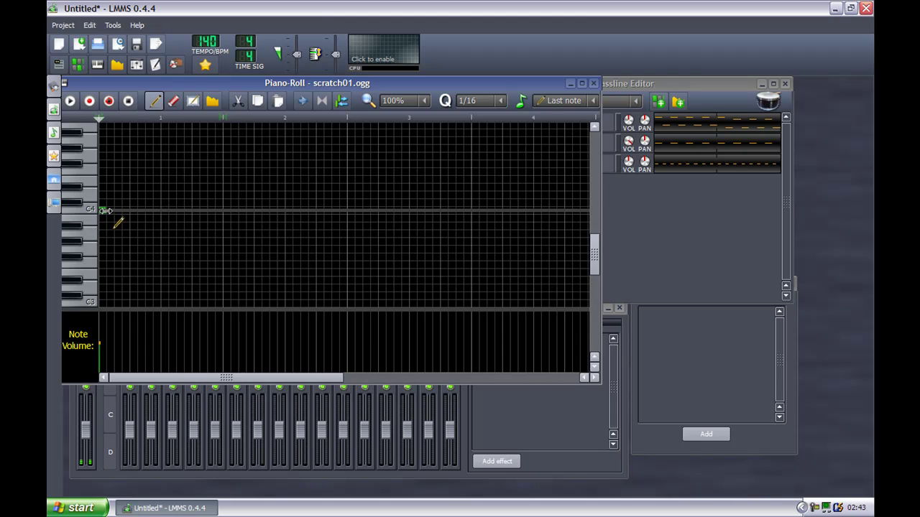
{"action": "left_click", "coordinate": [129, 211]}
{"action": "left_click", "coordinate": [153, 212]}
{"action": "left_click", "coordinate": [175, 211]}
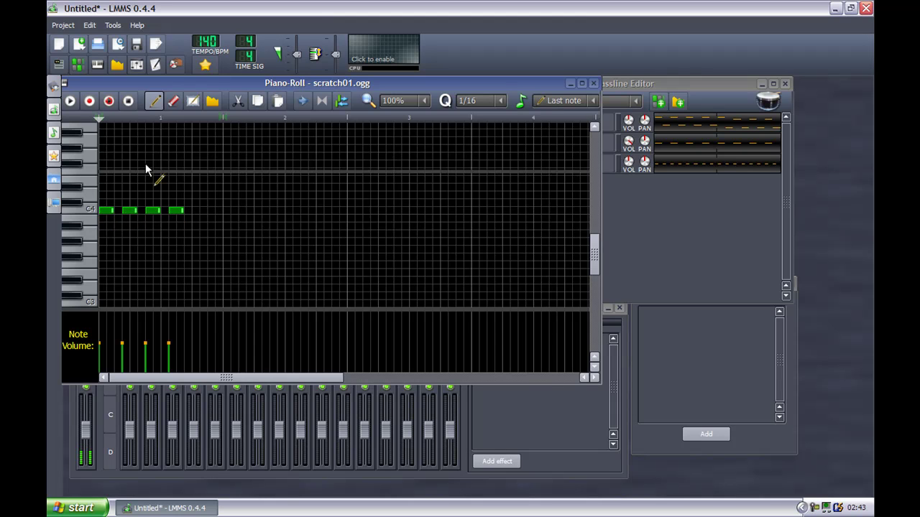
{"action": "left_click", "coordinate": [69, 101]}
{"action": "left_click", "coordinate": [128, 101]}
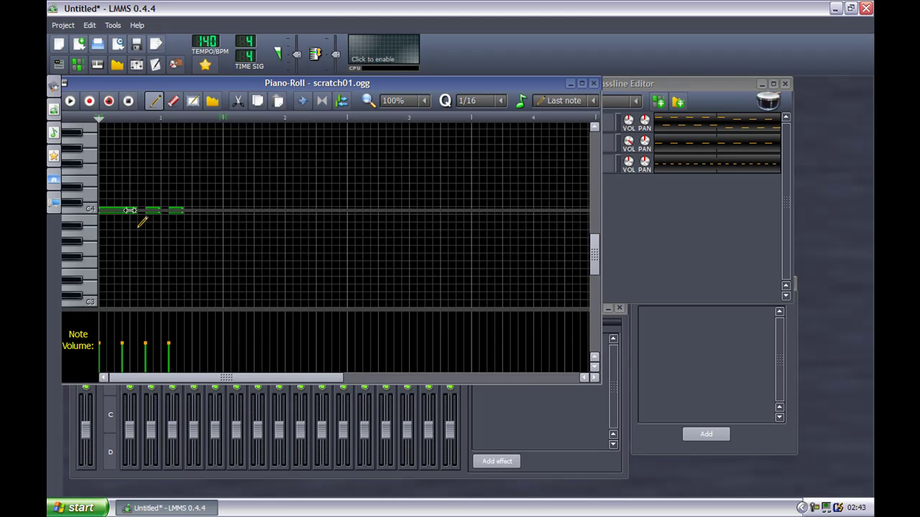
- Delete the last three C4 notes, lengthen the first one to a quarter note and play it back
{"action": "right_click", "coordinate": [131, 213]}
{"action": "left_click", "coordinate": [103, 213]}
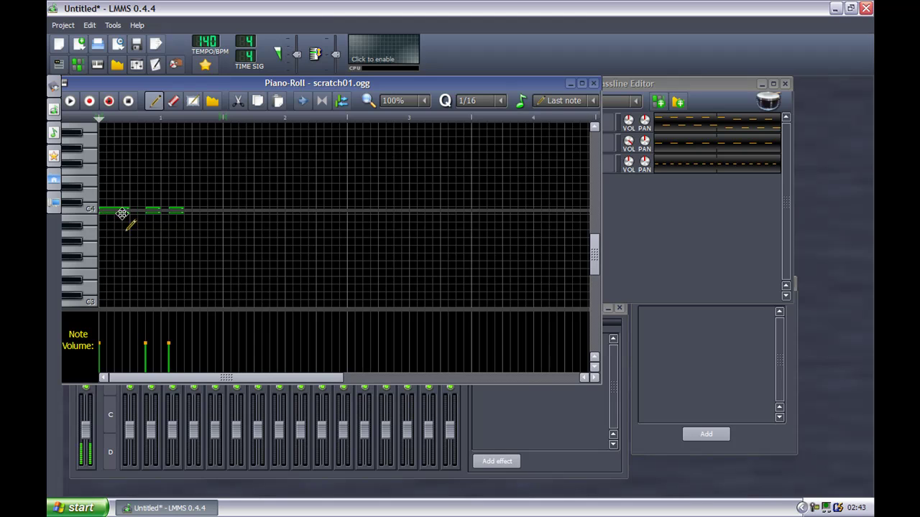
{"action": "right_click", "coordinate": [151, 212]}
{"action": "right_click", "coordinate": [178, 215]}
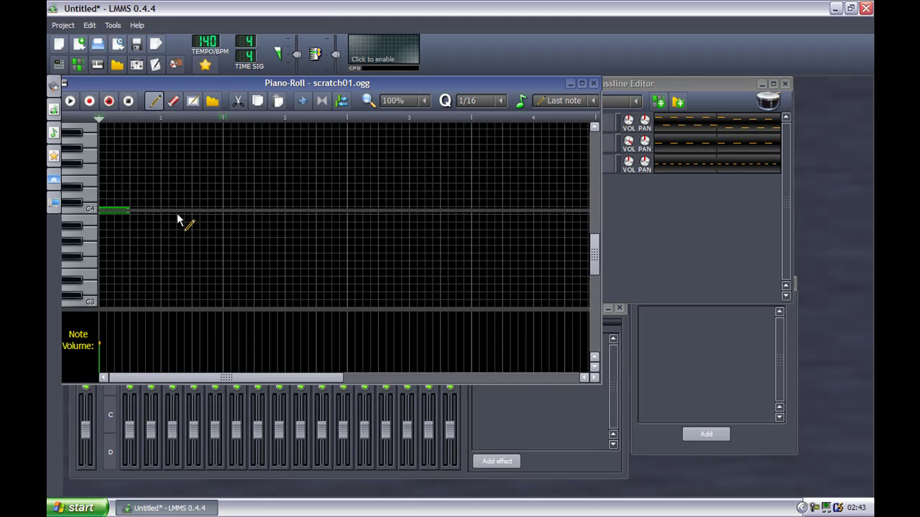
{"action": "key", "text": "space"}
{"action": "left_click", "coordinate": [131, 100]}
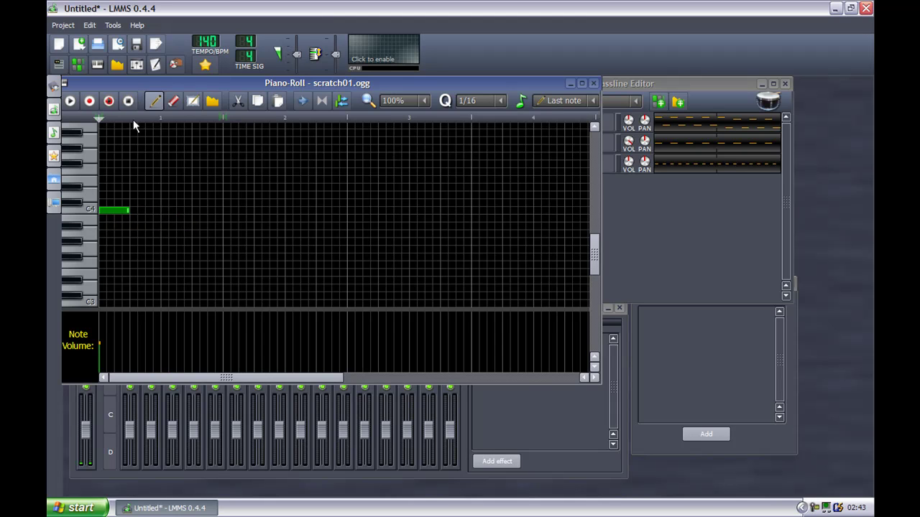
- Add an A3 quarter note directly after the C4 note and play the pattern
{"action": "mouse_move", "coordinate": [135, 227]}
{"action": "left_mouse_down"}
{"action": "mouse_move", "coordinate": [139, 220]}
{"action": "mouse_move", "coordinate": [140, 242]}
{"action": "mouse_move", "coordinate": [139, 233]}
{"action": "left_mouse_up"}
{"action": "left_click", "coordinate": [89, 105]}
{"action": "left_click", "coordinate": [128, 101]}
- Complete the two-bar melody with quarter notes A#3, C4, D4, C4, A#3 and C4, play it and close the Piano-Roll
{"action": "left_click", "coordinate": [166, 226]}
{"action": "left_click", "coordinate": [196, 210]}
{"action": "left_click", "coordinate": [230, 195]}
{"action": "left_click", "coordinate": [263, 210]}
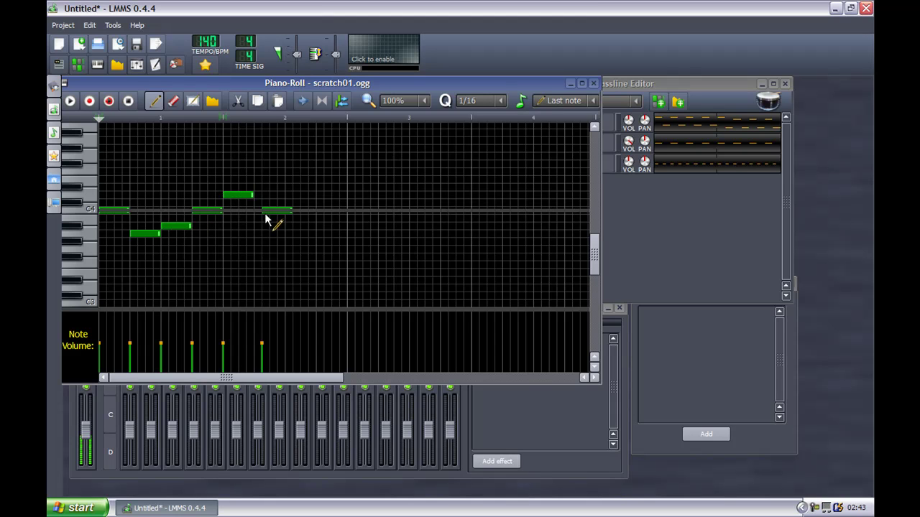
{"action": "left_click", "coordinate": [293, 226]}
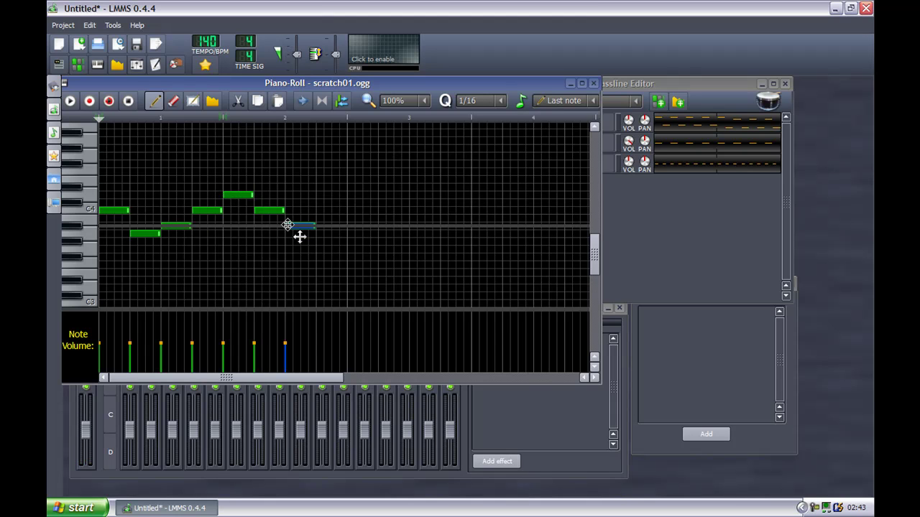
{"action": "left_click", "coordinate": [323, 211]}
{"action": "key", "text": "space"}
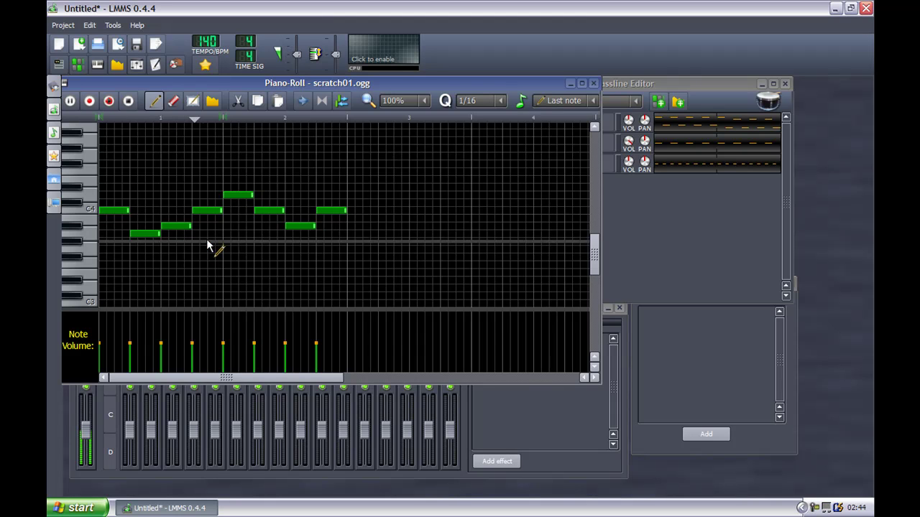
{"action": "left_click", "coordinate": [593, 84]}
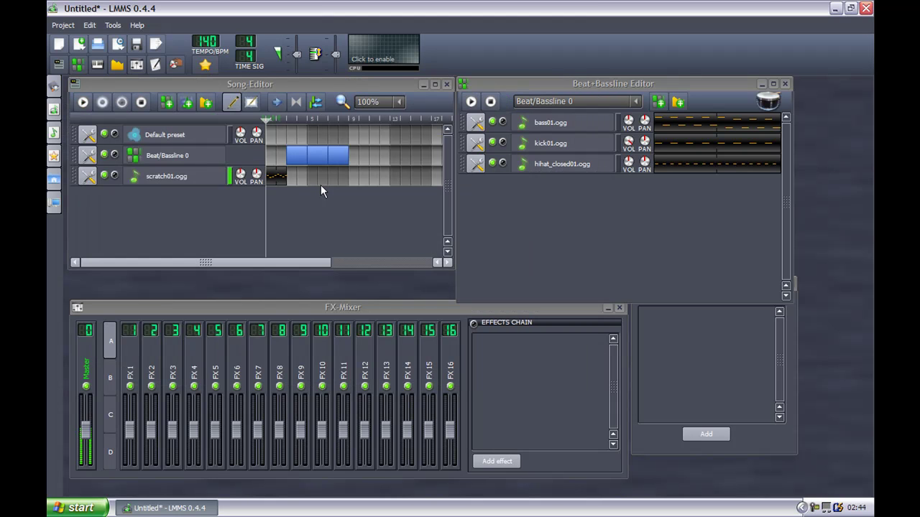
- Copy the scratch01.ogg pattern and paste it directly after the original in the Song-Editor
{"action": "right_click", "coordinate": [280, 183]}
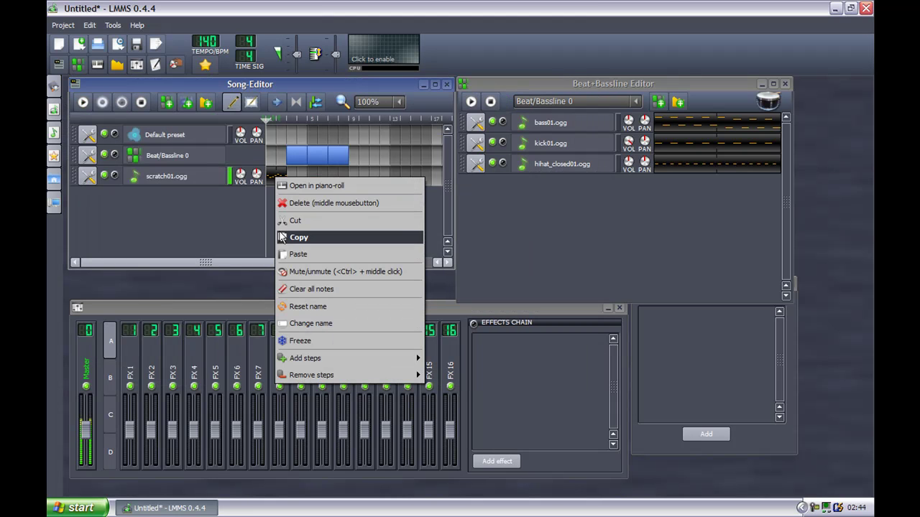
{"action": "left_click", "coordinate": [286, 237]}
{"action": "right_click", "coordinate": [290, 179]}
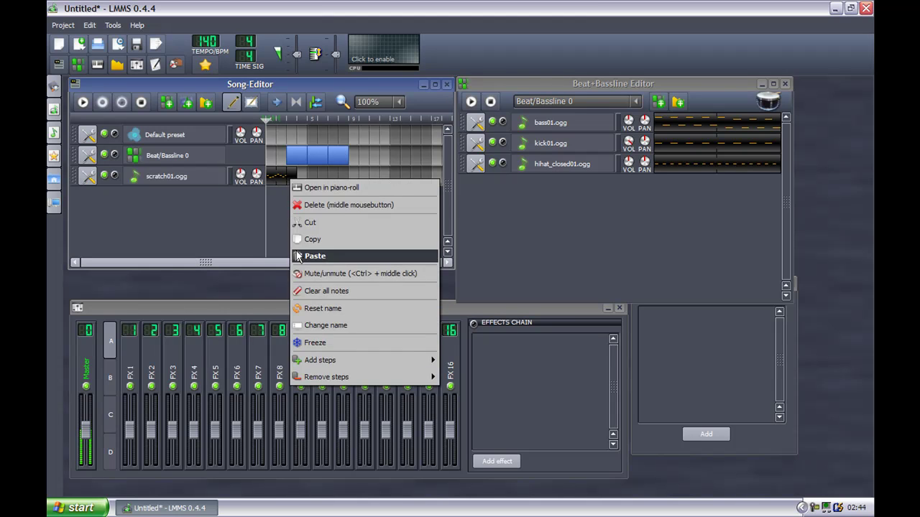
{"action": "left_click", "coordinate": [309, 254]}
- Paste a third copy of the scratch01.ogg pattern after the second one and play back the song
{"action": "right_click", "coordinate": [314, 186]}
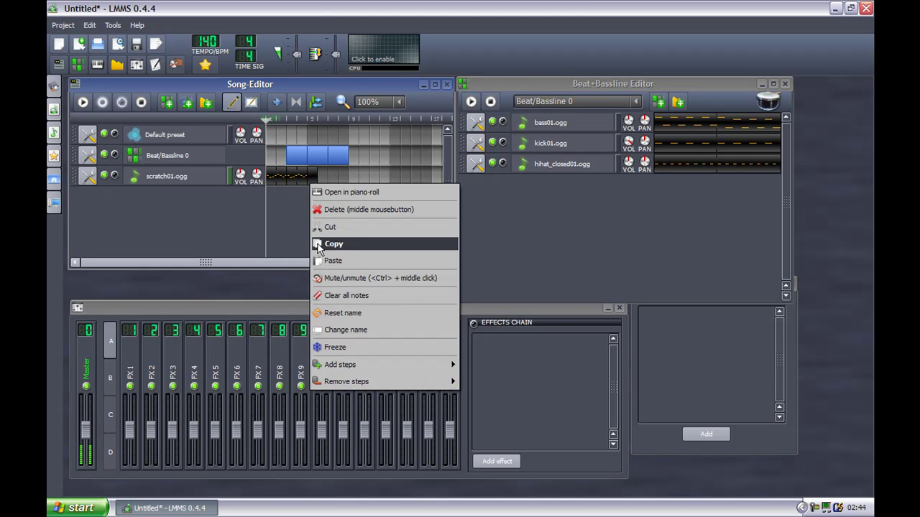
{"action": "left_click", "coordinate": [337, 241]}
{"action": "right_click", "coordinate": [316, 176]}
{"action": "left_click", "coordinate": [302, 181]}
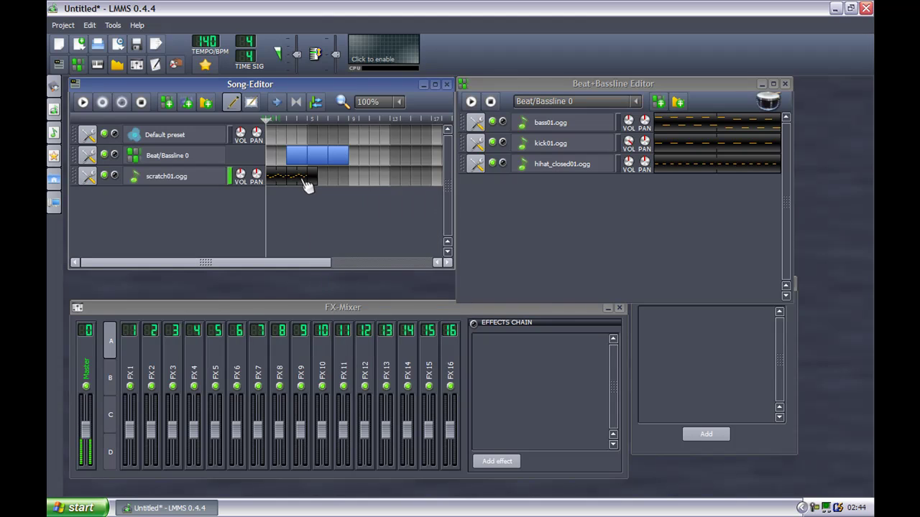
{"action": "right_click", "coordinate": [301, 180]}
{"action": "left_click", "coordinate": [313, 241]}
{"action": "right_click", "coordinate": [317, 177]}
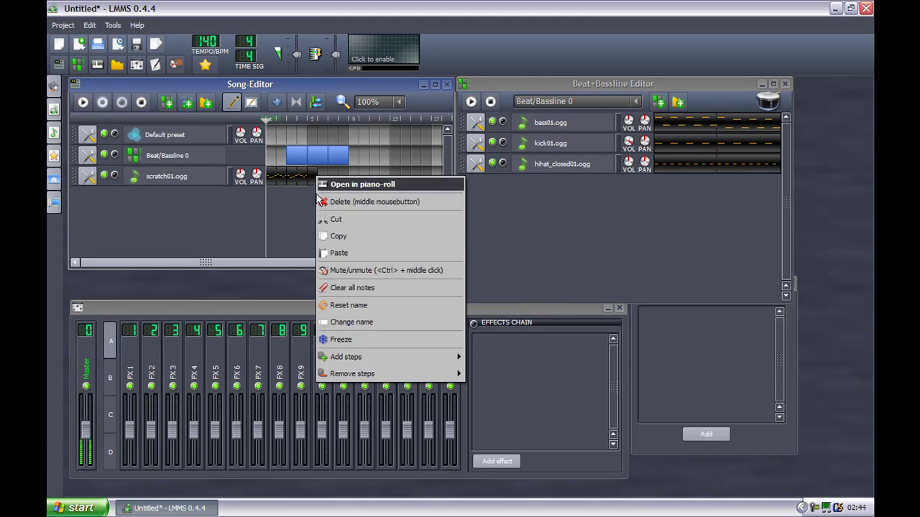
{"action": "left_click", "coordinate": [322, 253]}
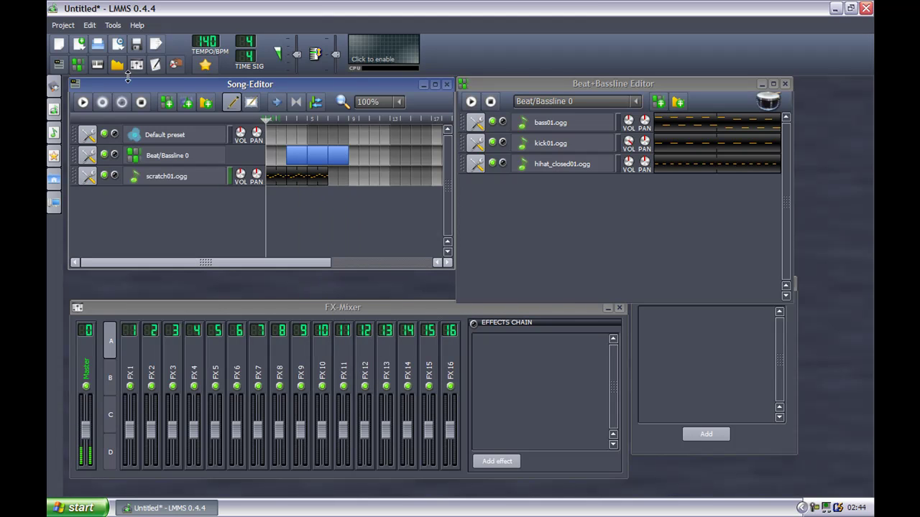
{"action": "left_click", "coordinate": [82, 103]}
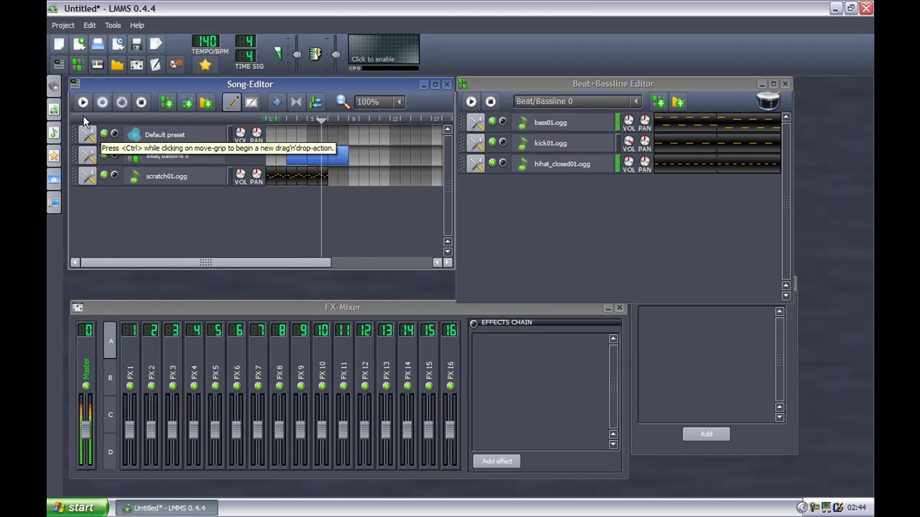
{"action": "left_click", "coordinate": [140, 103]}
- Remove the Default preset track from the Song-Editor and add a new TripleOscillator instrument track
{"action": "left_click", "coordinate": [56, 87]}
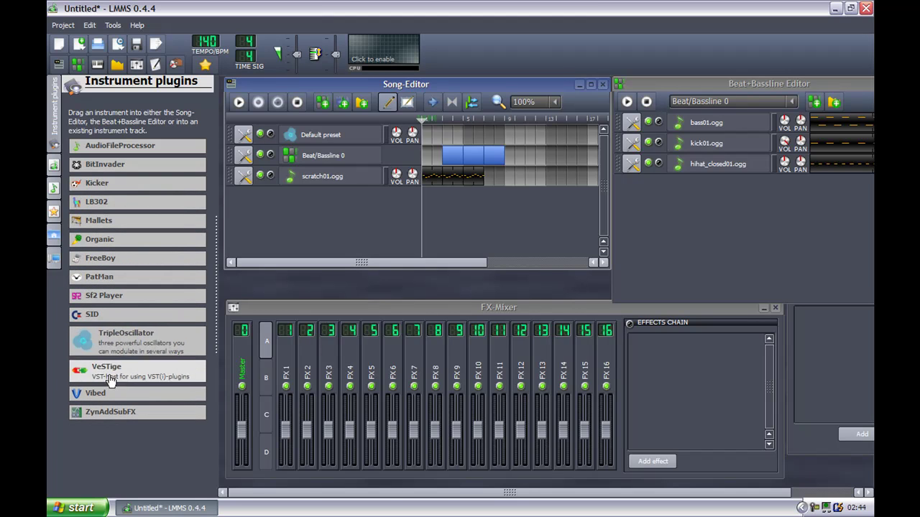
{"action": "left_click", "coordinate": [246, 135]}
{"action": "left_click", "coordinate": [266, 167]}
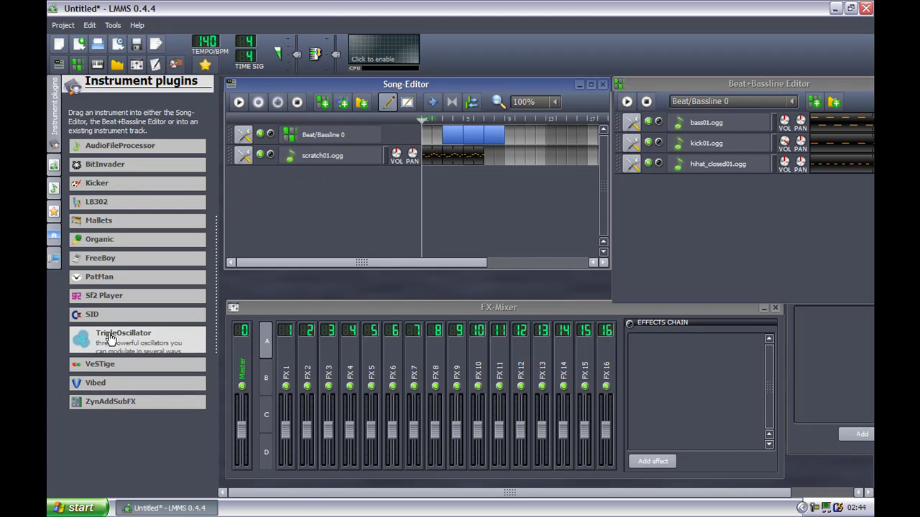
{"action": "left_click_drag", "start_coordinate": [109, 352], "coordinate": [272, 214]}
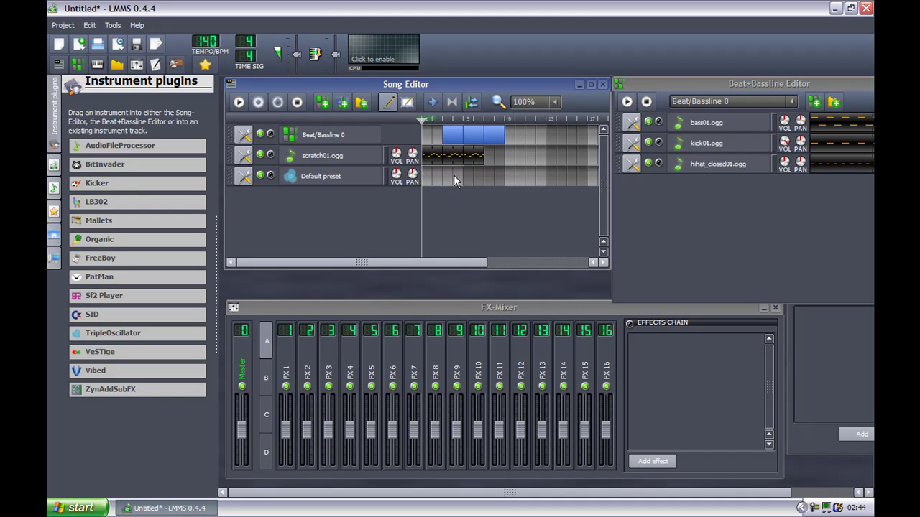
- Open the TripleOscillator track's instrument window, audition some notes, set OSC 2 + OSC 3 to Sync and choose saw waves
{"action": "left_click", "coordinate": [314, 177]}
{"action": "left_click_drag", "start_coordinate": [355, 210], "coordinate": [385, 113]}
{"action": "left_click", "coordinate": [337, 372]}
{"action": "left_click", "coordinate": [354, 374]}
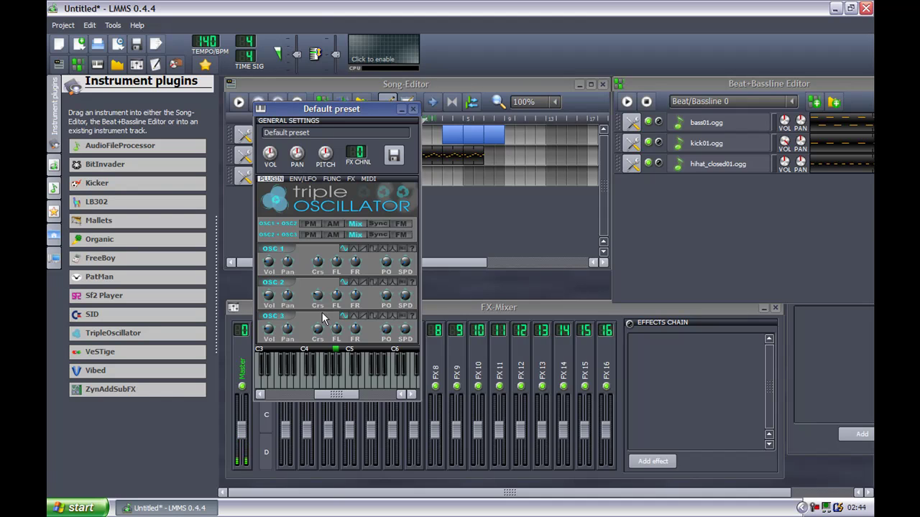
{"action": "left_click", "coordinate": [379, 235]}
{"action": "left_click", "coordinate": [363, 248]}
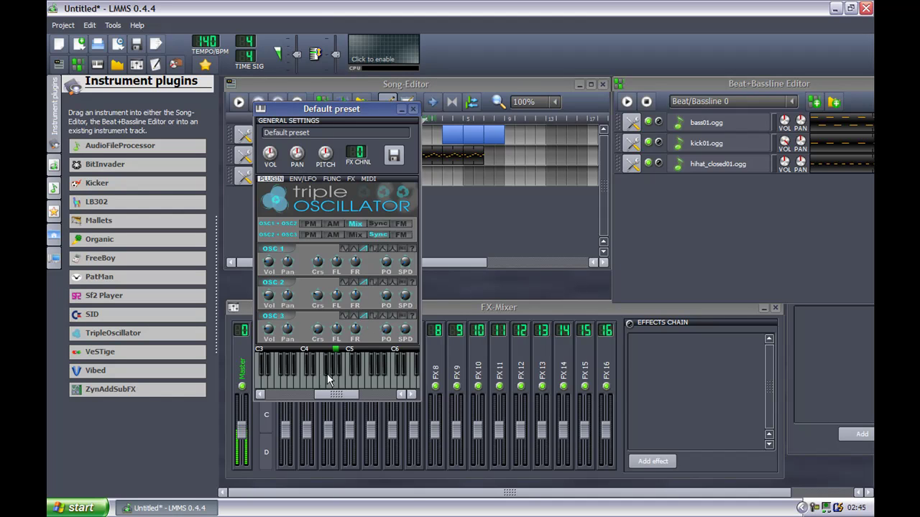
- Try different oscillator waveforms, ending with triangle on OSC 1, saw on OSC 2 and Moog saw on OSC 3, and close the instrument window
{"action": "left_click", "coordinate": [372, 281]}
{"action": "left_click", "coordinate": [373, 249]}
{"action": "left_click", "coordinate": [354, 248]}
{"action": "left_click", "coordinate": [364, 282]}
{"action": "left_click", "coordinate": [383, 316]}
{"action": "left_click", "coordinate": [414, 109]}
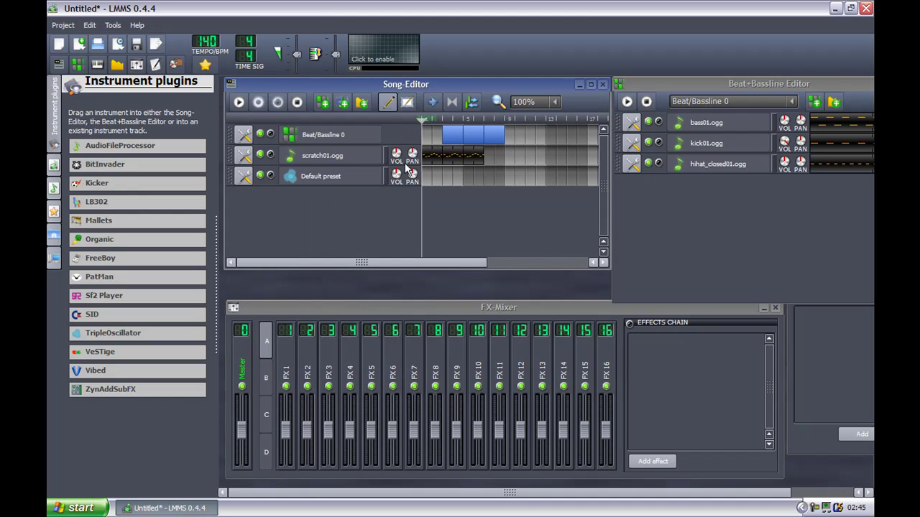
- Open a new pattern at bar 2 of the Default preset track and draw C4, D4, F4, D4 twice as consecutive sixteenth notes
{"action": "double_click", "coordinate": [441, 177]}
{"action": "left_click", "coordinate": [276, 210]}
{"action": "left_click_drag", "start_coordinate": [286, 209], "coordinate": [266, 210]}
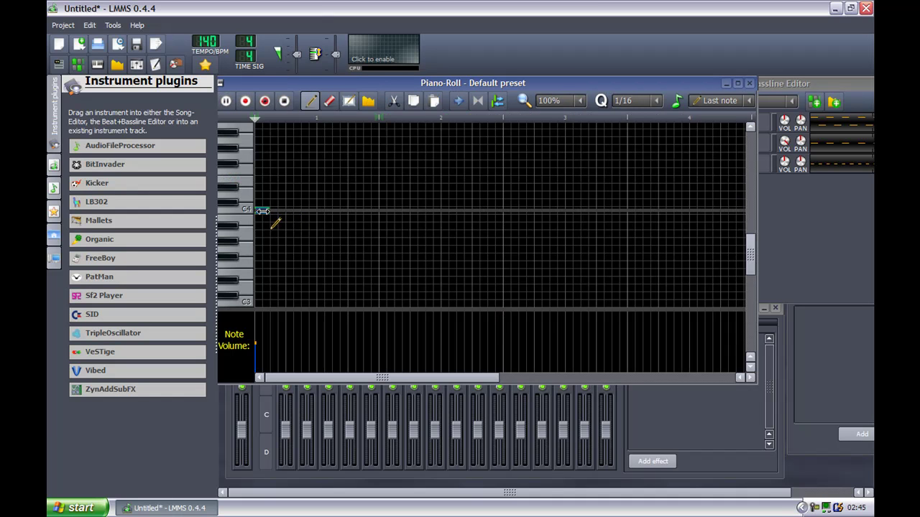
{"action": "left_click", "coordinate": [266, 194]}
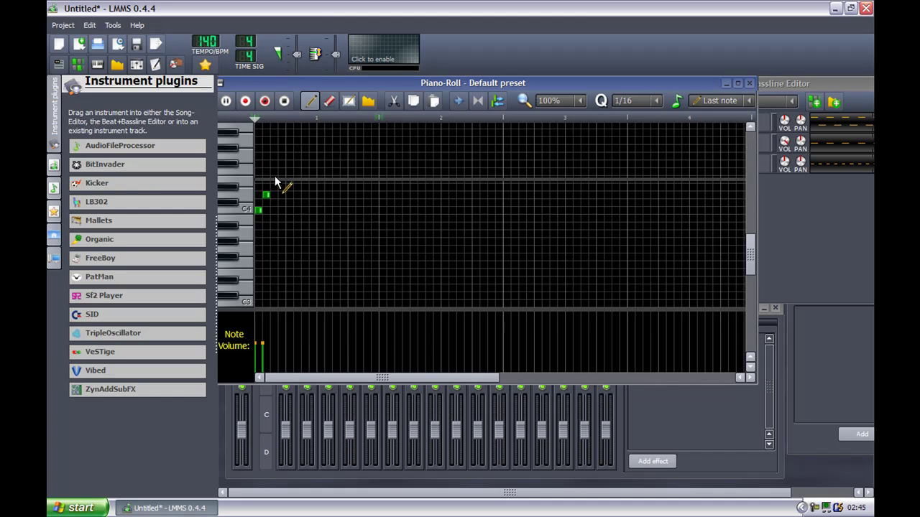
{"action": "left_click", "coordinate": [273, 171]}
{"action": "left_click", "coordinate": [282, 194]}
{"action": "left_click", "coordinate": [289, 209]}
{"action": "left_click", "coordinate": [296, 194]}
{"action": "left_click", "coordinate": [304, 171]}
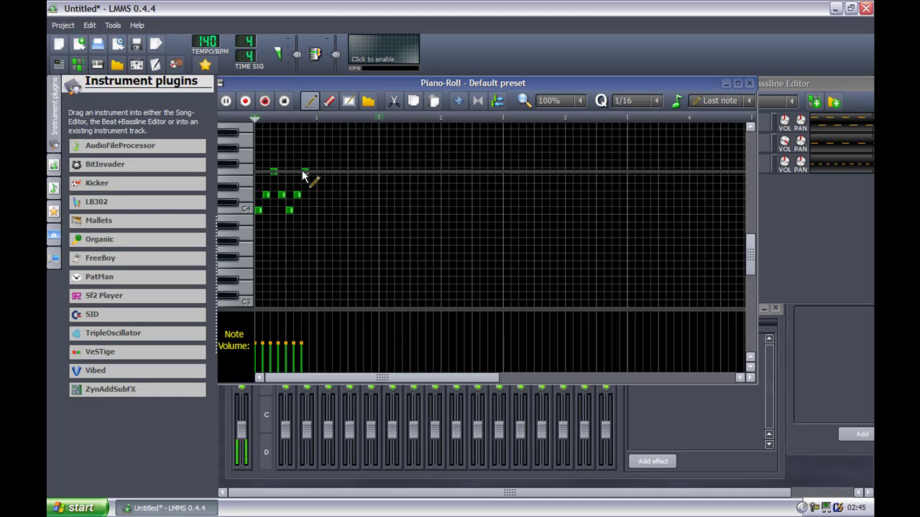
{"action": "left_click", "coordinate": [313, 194]}
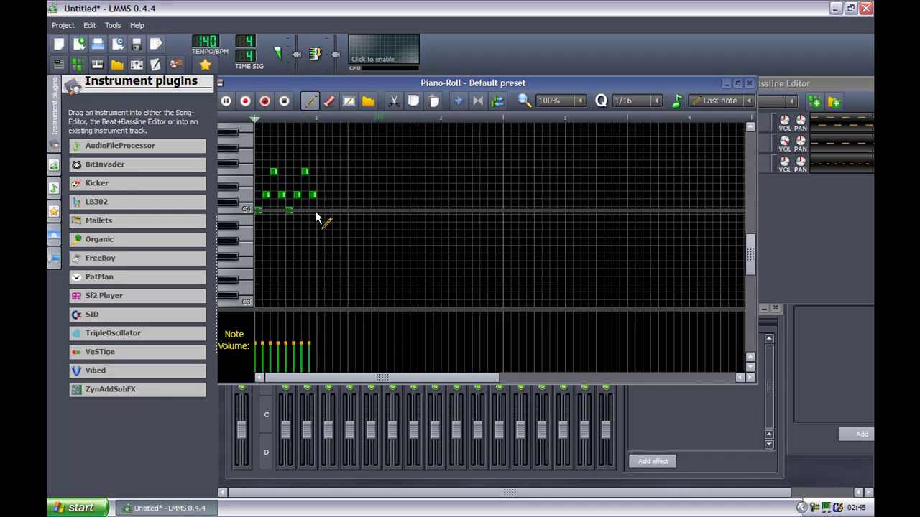
- Continue the melody with consecutive sixteenth notes C4, D4, G4, D4, C4, G4, D4 and C4
{"action": "left_click", "coordinate": [321, 209]}
{"action": "left_click", "coordinate": [329, 194]}
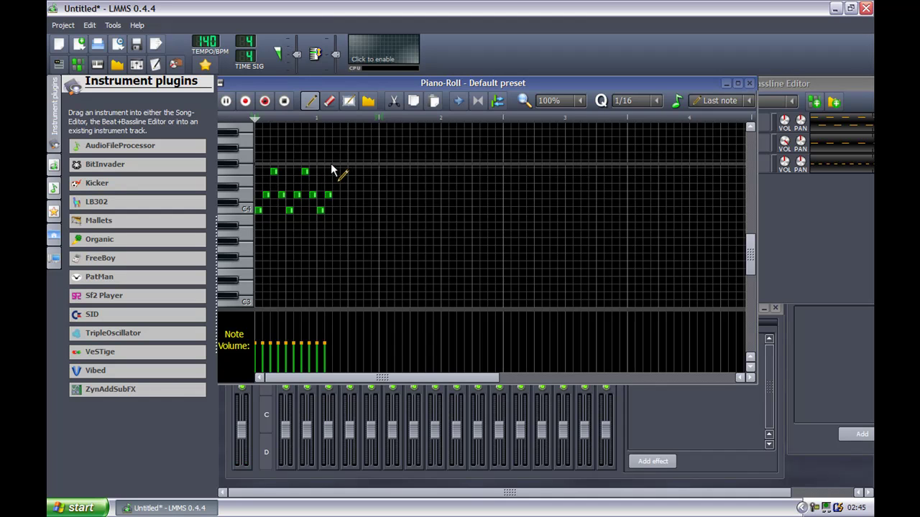
{"action": "left_click", "coordinate": [335, 157]}
{"action": "left_click", "coordinate": [342, 194]}
{"action": "left_click", "coordinate": [352, 210]}
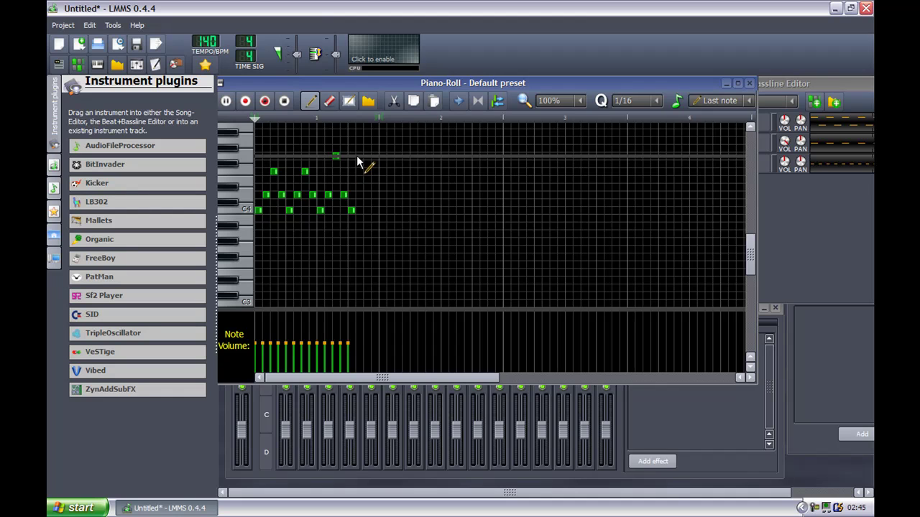
{"action": "left_click", "coordinate": [359, 157]}
{"action": "left_click", "coordinate": [366, 195]}
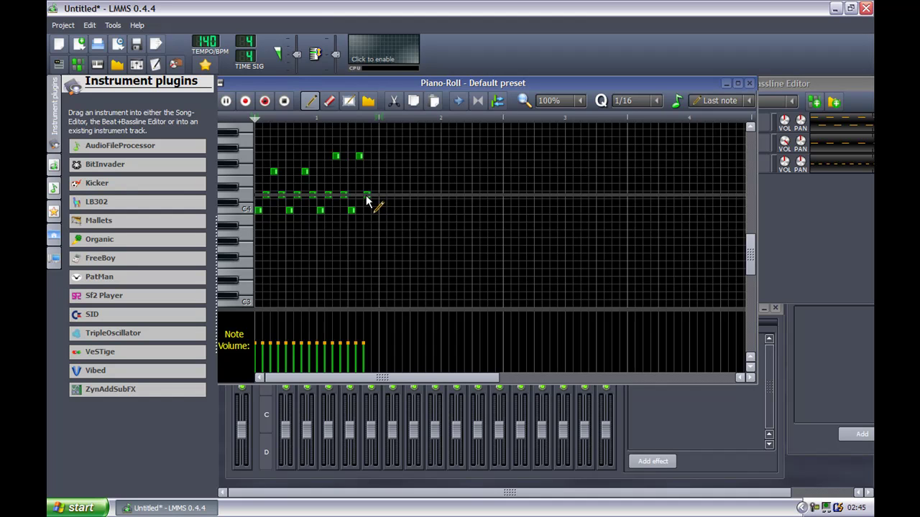
{"action": "left_click", "coordinate": [367, 195]}
{"action": "mouse_move", "coordinate": [379, 208]}
{"action": "left_mouse_down"}
{"action": "mouse_move", "coordinate": [380, 224]}
{"action": "mouse_move", "coordinate": [380, 207]}
{"action": "left_mouse_up"}
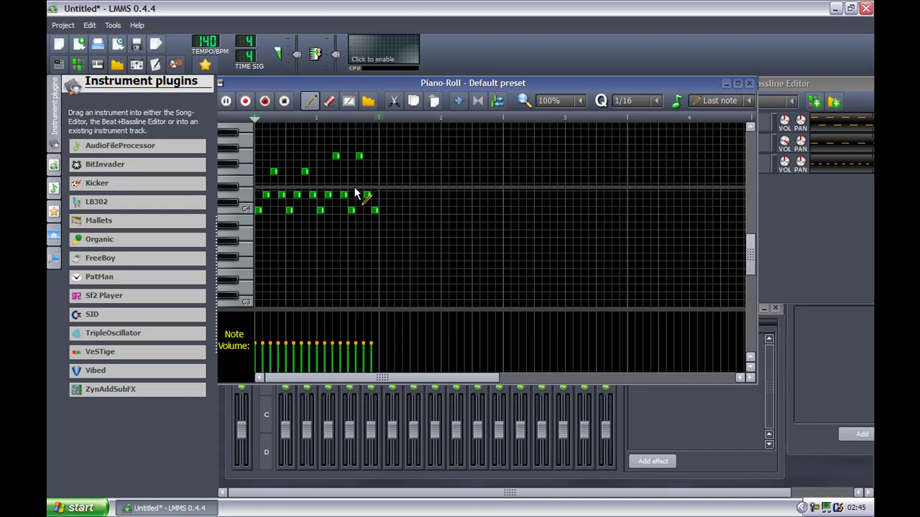
- Rearrange the notes following the fourth C4 into D4, G4, D4, C4, and append D4, G4 and D4
{"action": "mouse_move", "coordinate": [360, 156]}
{"action": "left_mouse_down"}
{"action": "mouse_move", "coordinate": [369, 206]}
{"action": "mouse_move", "coordinate": [366, 156]}
{"action": "left_mouse_up"}
{"action": "left_click_drag", "start_coordinate": [373, 207], "coordinate": [374, 197]}
{"action": "left_click", "coordinate": [389, 195]}
{"action": "left_click", "coordinate": [398, 157]}
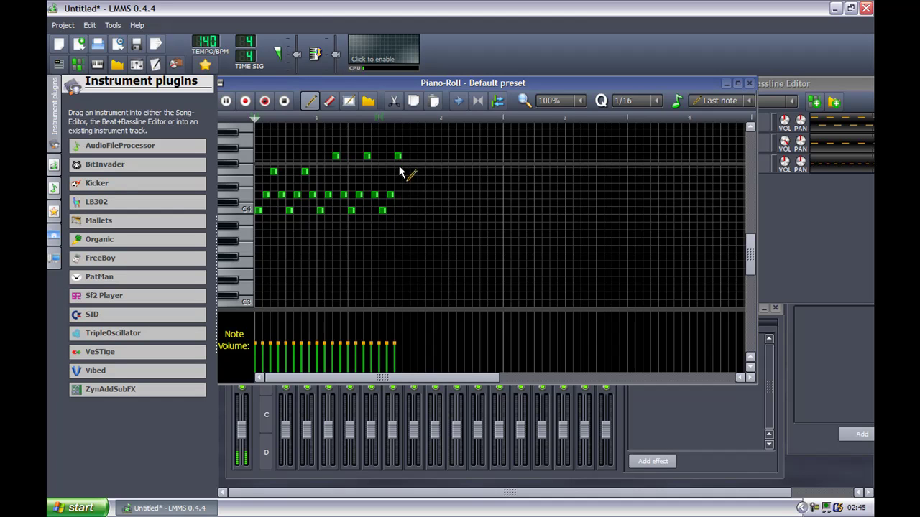
{"action": "left_click", "coordinate": [405, 194]}
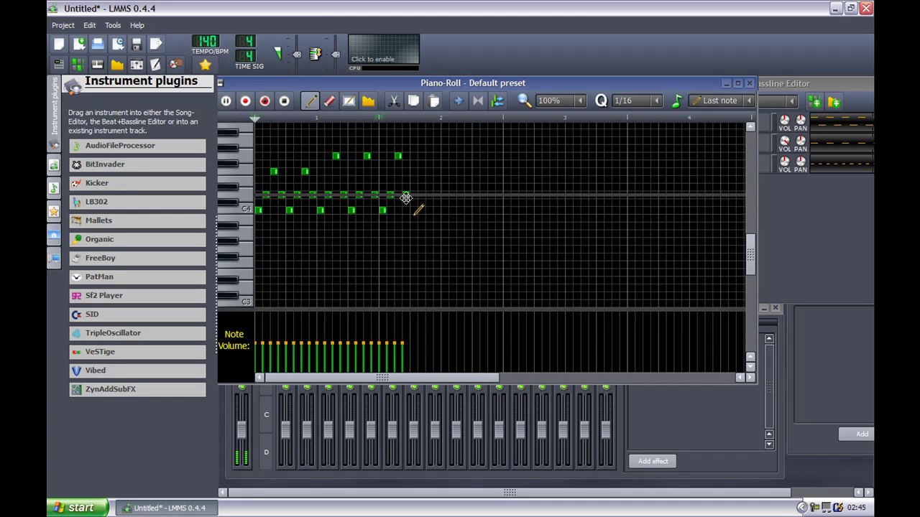
- Complete the second bar of the melody with C4, D4, F4, D4 twice and C4, D4, G4, D4 as sixteenth notes
{"action": "left_click", "coordinate": [414, 211]}
{"action": "left_click", "coordinate": [423, 196]}
{"action": "mouse_move", "coordinate": [429, 164]}
{"action": "left_mouse_down"}
{"action": "mouse_move", "coordinate": [435, 160]}
{"action": "mouse_move", "coordinate": [443, 187]}
{"action": "left_mouse_up"}
{"action": "left_click", "coordinate": [438, 196]}
{"action": "left_click", "coordinate": [444, 210]}
{"action": "left_click", "coordinate": [452, 196]}
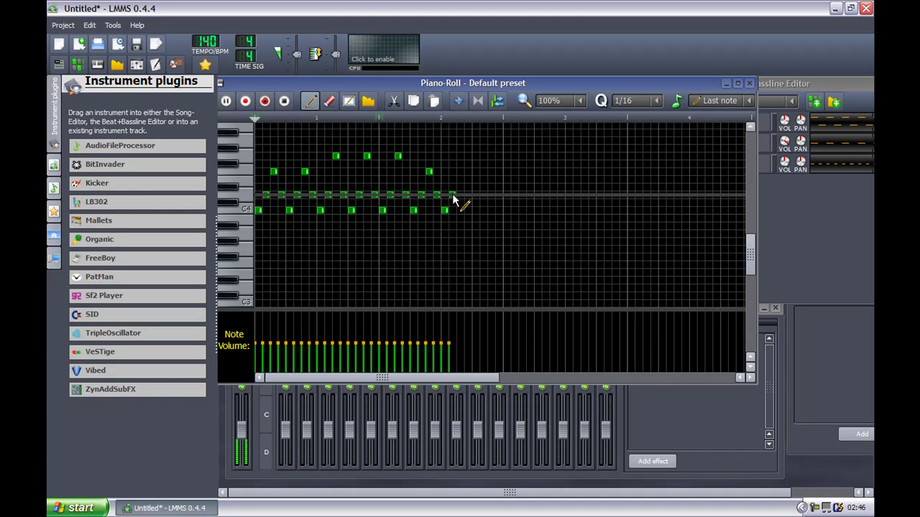
{"action": "left_click", "coordinate": [461, 171]}
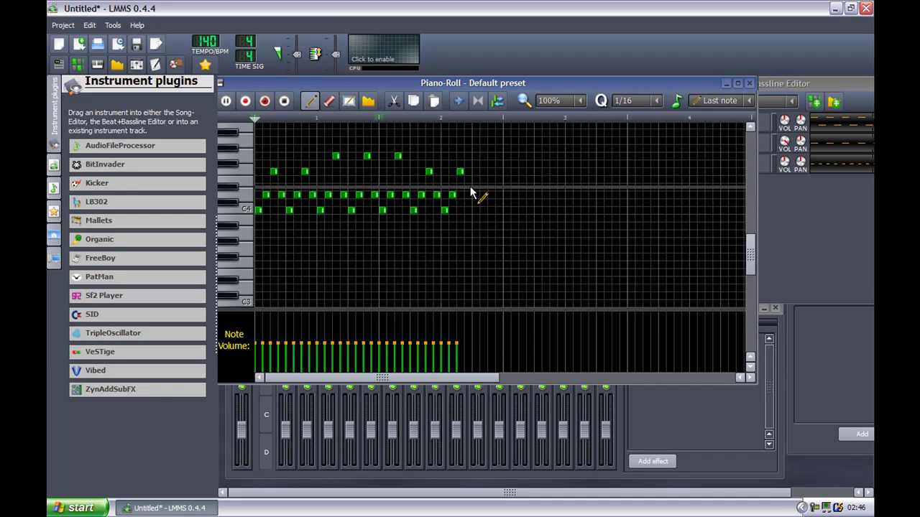
{"action": "left_click", "coordinate": [467, 195]}
{"action": "left_click", "coordinate": [475, 211]}
{"action": "left_click", "coordinate": [482, 198]}
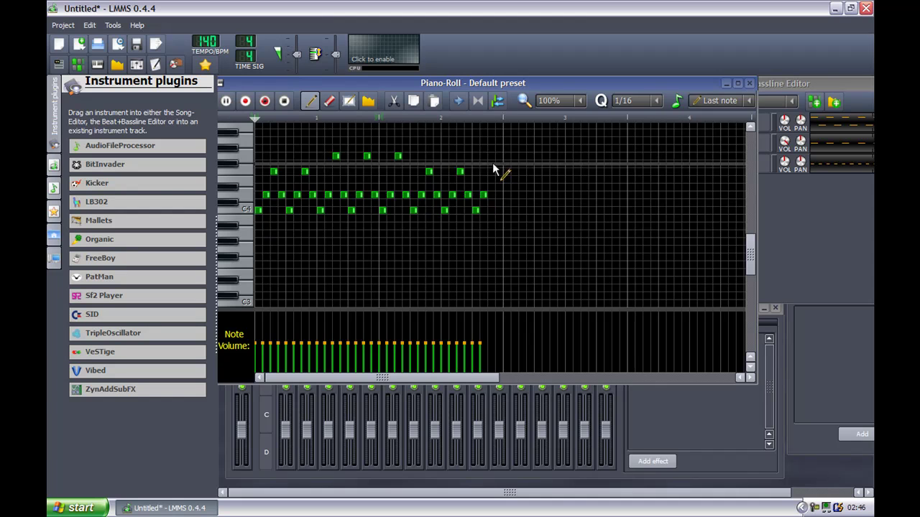
{"action": "left_click", "coordinate": [489, 160]}
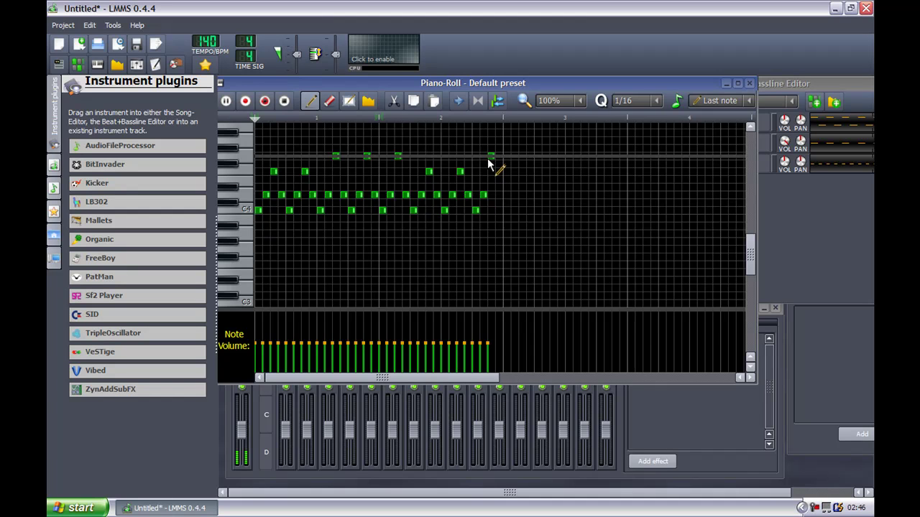
{"action": "left_click", "coordinate": [498, 196]}
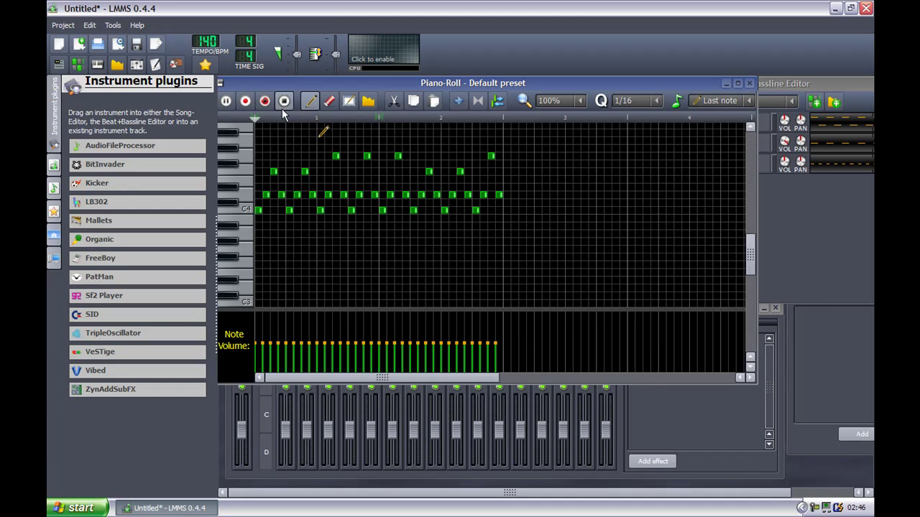
- Play back the finished melody, close the Piano-Roll and raise the Default preset track's volume to 148%
{"action": "left_click", "coordinate": [225, 101]}
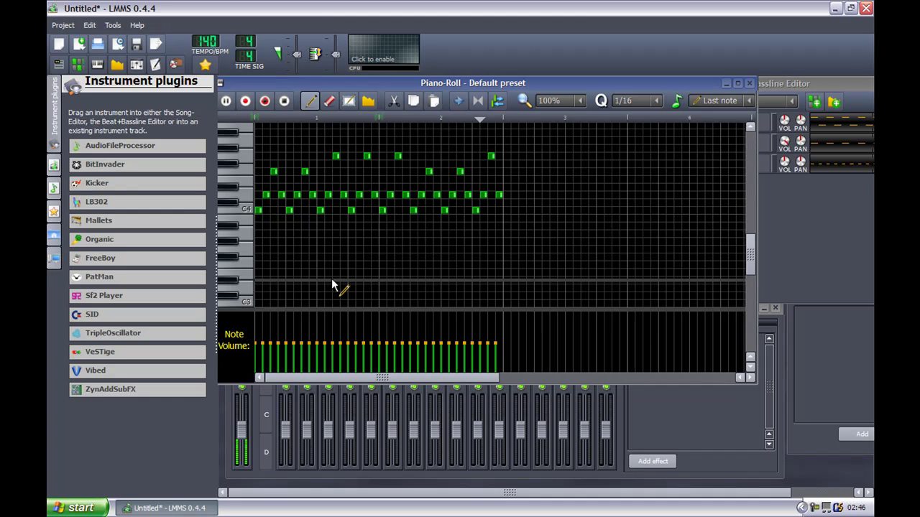
{"action": "left_click", "coordinate": [748, 83]}
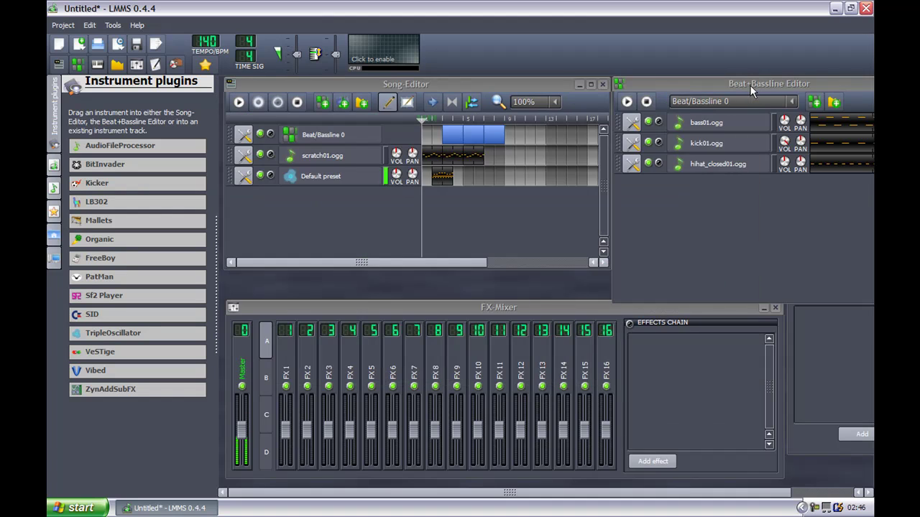
{"action": "mouse_move", "coordinate": [411, 174]}
{"action": "left_mouse_down"}
{"action": "mouse_move", "coordinate": [412, 158]}
{"action": "mouse_move", "coordinate": [396, 179]}
{"action": "left_mouse_up"}
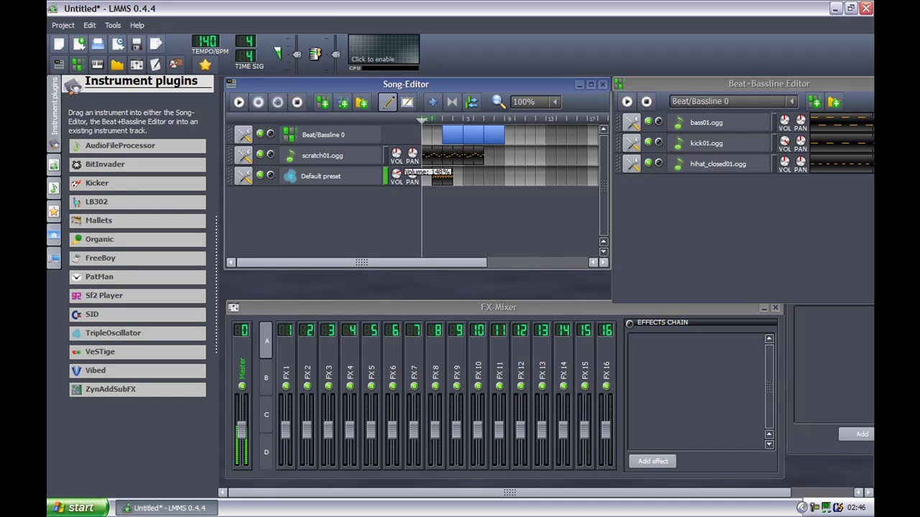
- Copy the Default preset pattern and paste three copies directly after it, at bars 4, 6 and 8
{"action": "right_click", "coordinate": [440, 177]}
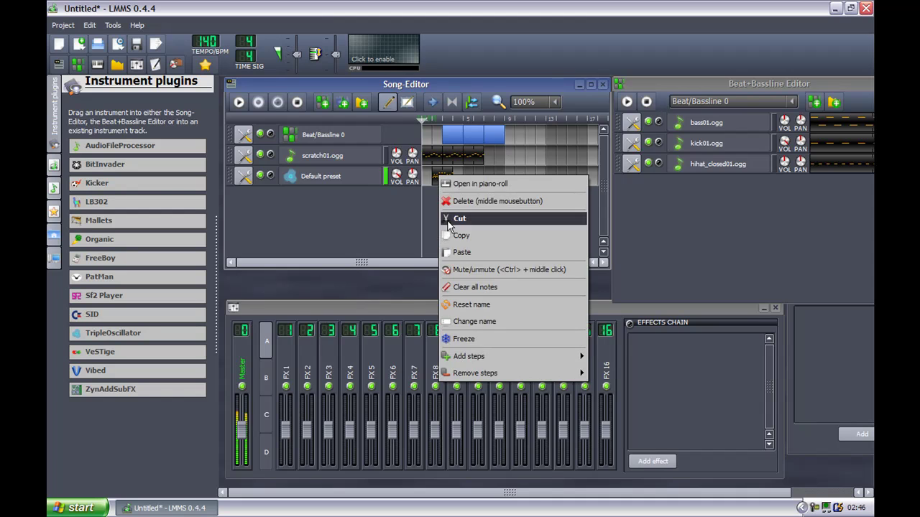
{"action": "left_click", "coordinate": [460, 235]}
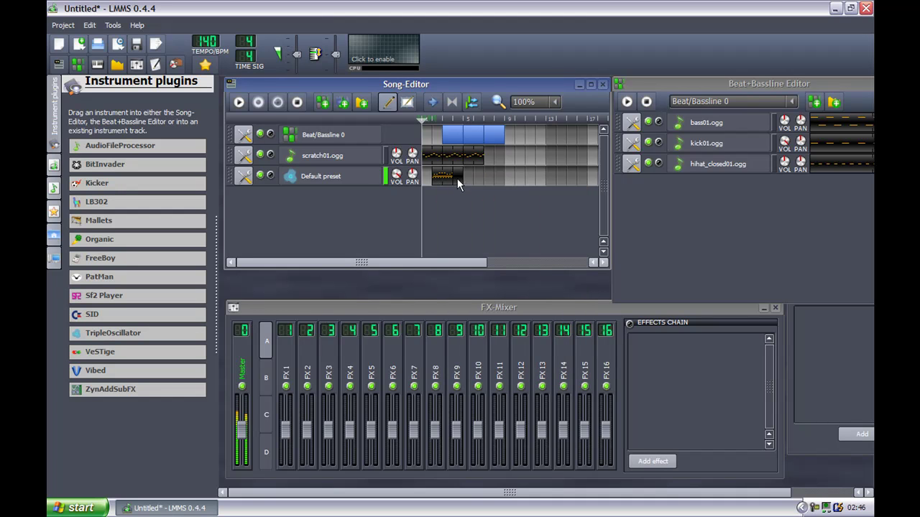
{"action": "right_click", "coordinate": [457, 178]}
{"action": "left_click", "coordinate": [464, 257]}
{"action": "right_click", "coordinate": [485, 185]}
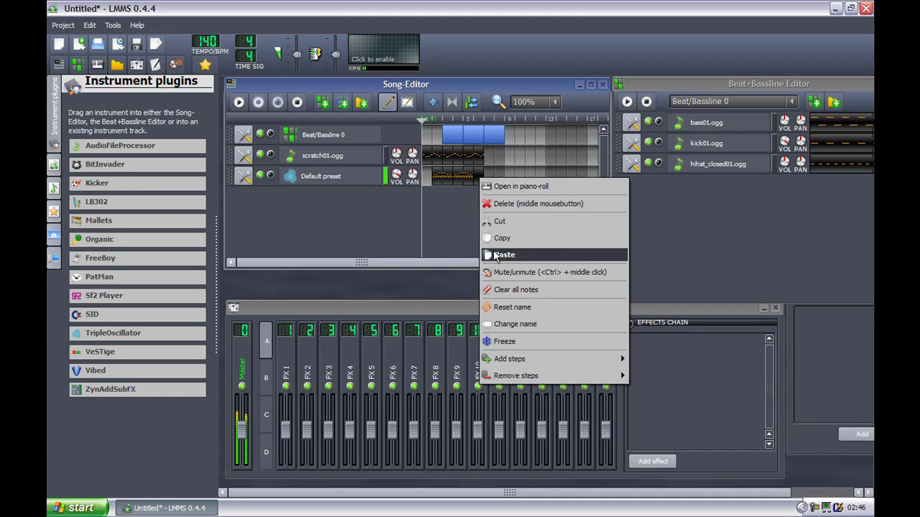
{"action": "left_click", "coordinate": [496, 253]}
{"action": "right_click", "coordinate": [497, 179]}
{"action": "left_click", "coordinate": [504, 253]}
- Extend the Beat/Bassline 0 track with two adjoining blocks at bars 9 and 11, deleting the misplaced block at bar 10
{"action": "left_click", "coordinate": [515, 136]}
{"action": "left_click", "coordinate": [527, 141]}
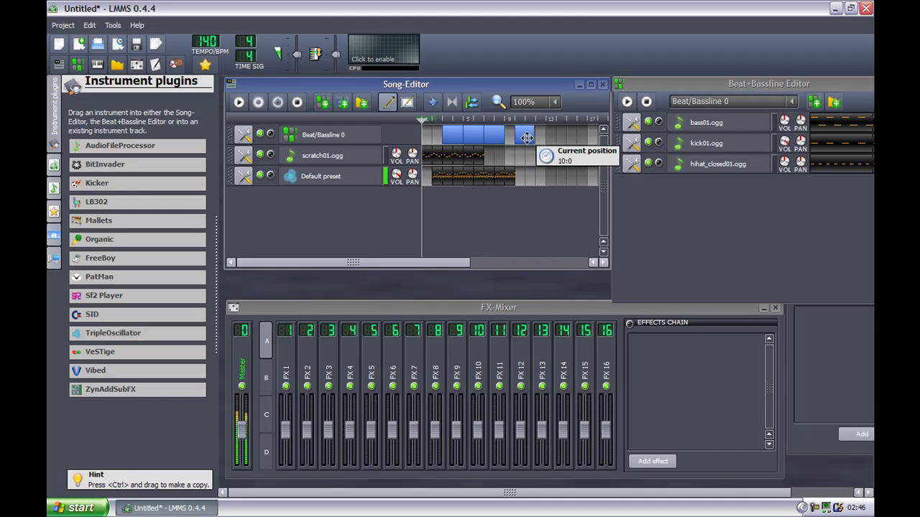
{"action": "right_click", "coordinate": [521, 143]}
{"action": "left_click", "coordinate": [536, 160]}
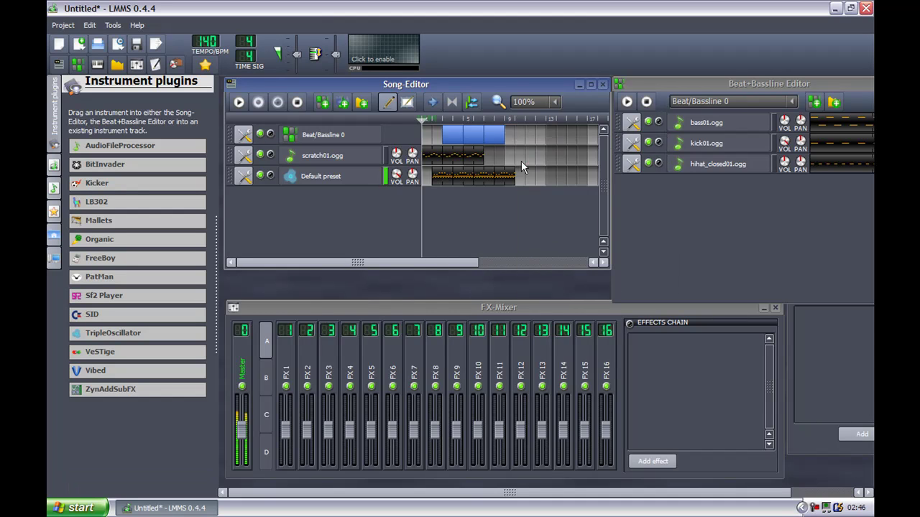
{"action": "left_click", "coordinate": [528, 136]}
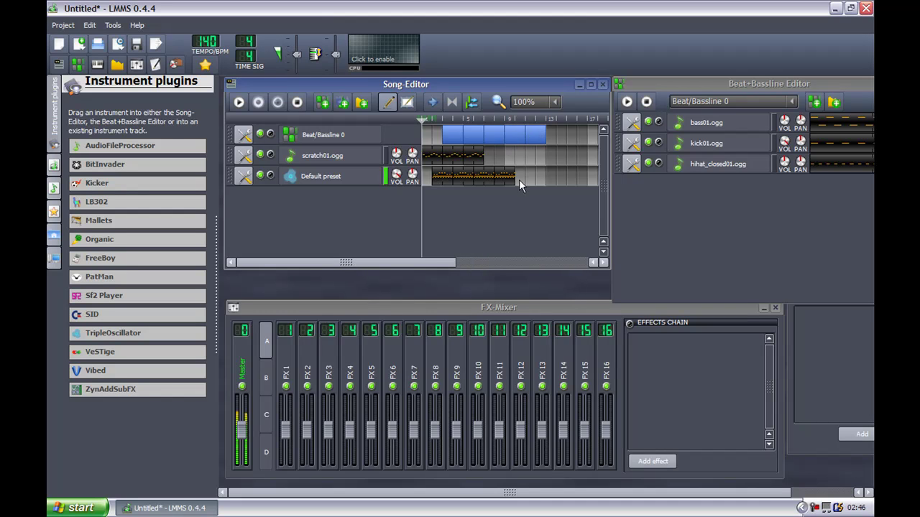
- Paste another copy of the Default preset pattern at bar 10 and play the song from the start
{"action": "right_click", "coordinate": [526, 188]}
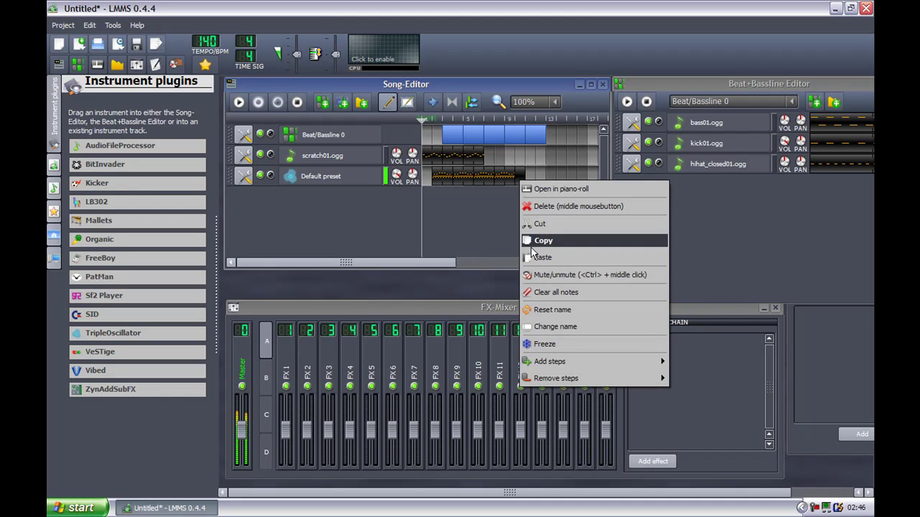
{"action": "left_click", "coordinate": [538, 238]}
{"action": "left_click", "coordinate": [240, 104]}
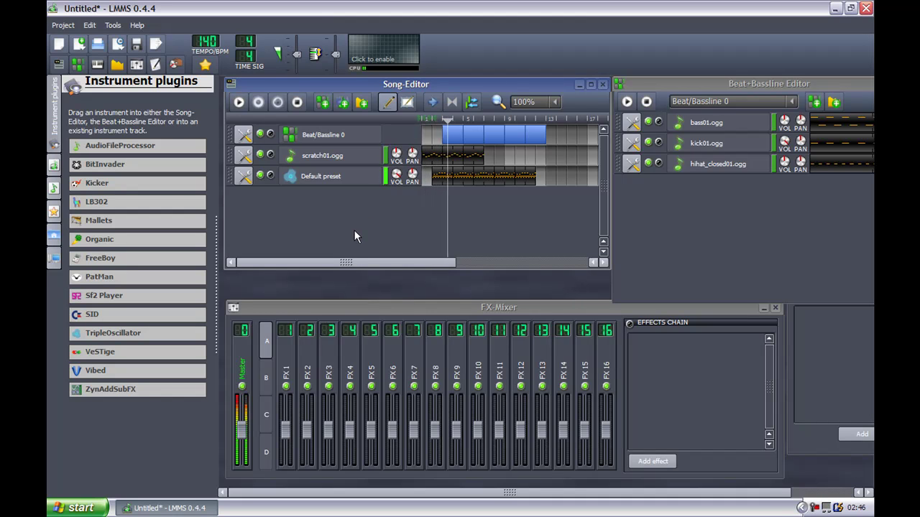
- Enable the output waveform display while the song plays, and stop playback once the arrangement ends
{"action": "left_click", "coordinate": [380, 49]}
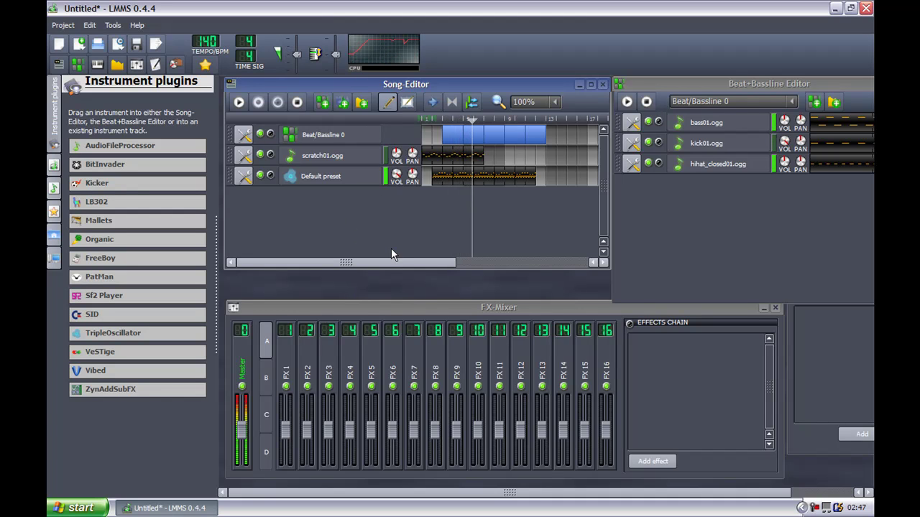
{"action": "left_click_drag", "start_coordinate": [298, 65], "coordinate": [298, 63]}
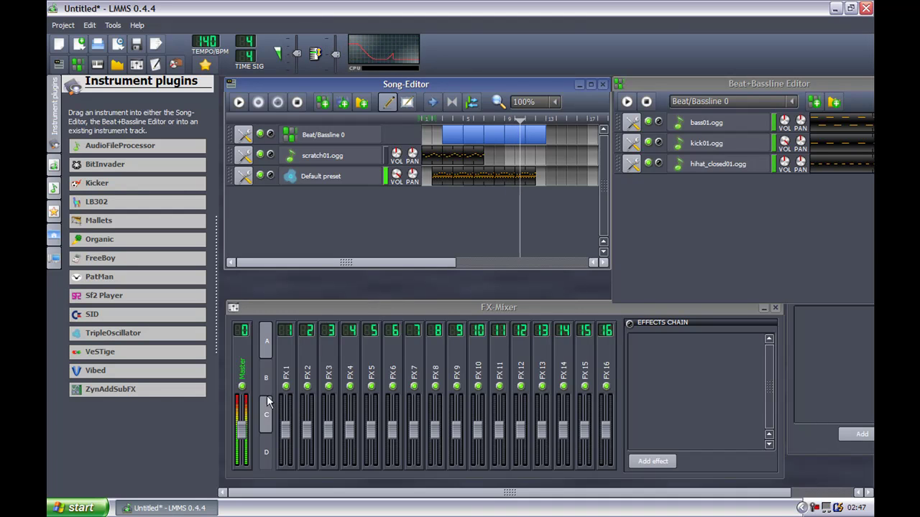
{"action": "left_click", "coordinate": [314, 387]}
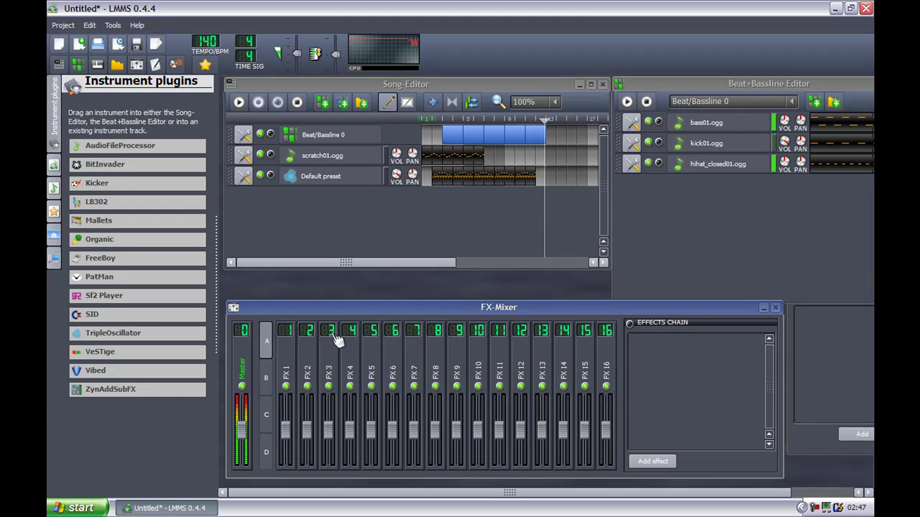
{"action": "left_click", "coordinate": [297, 102]}
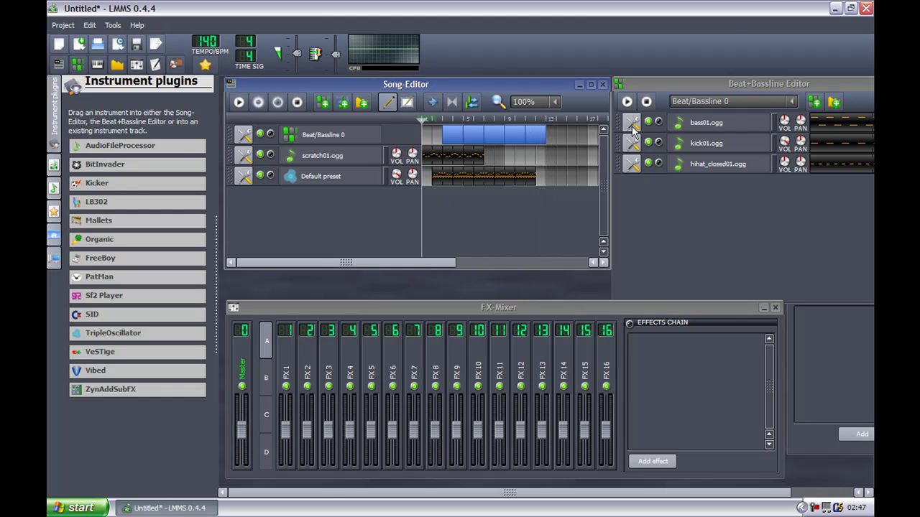
- Collapse the Instrument plugins sidebar to give the editor windows more room
{"action": "mouse_move", "coordinate": [75, 187]}
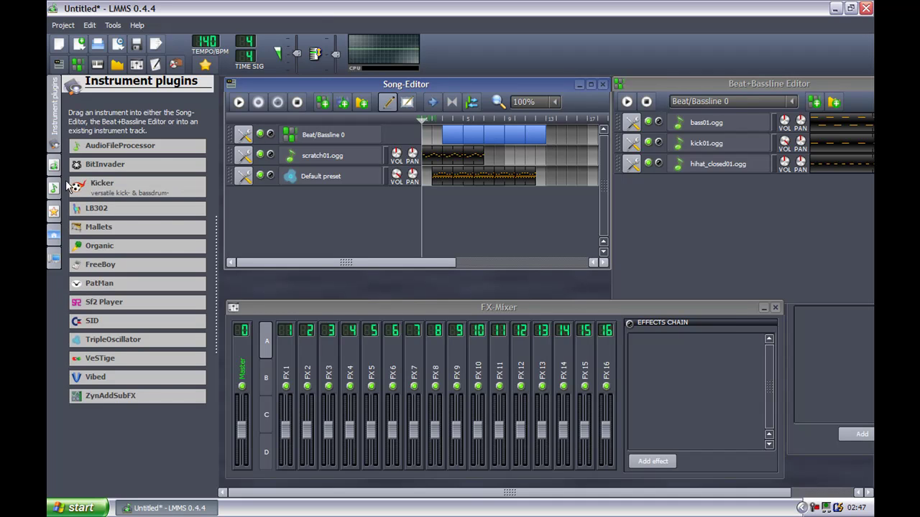
{"action": "left_click", "coordinate": [54, 133]}
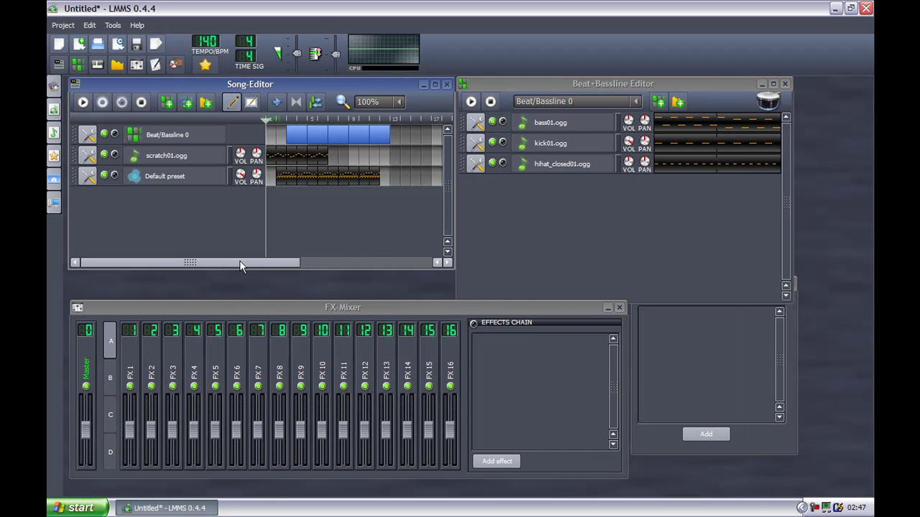